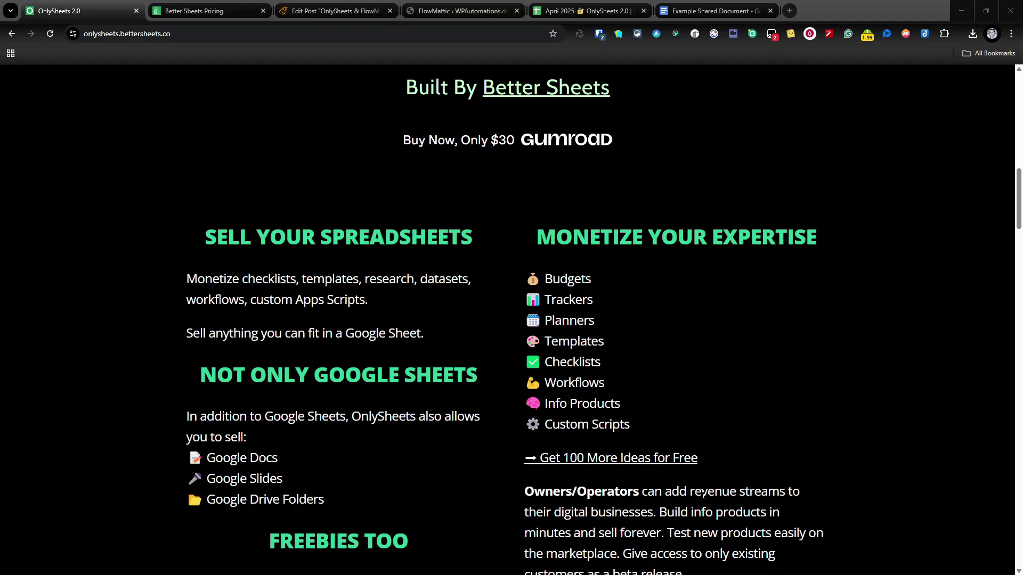
Look through the OnlySheets landing page, from the features and integrations to the setup steps and release notes.
{"action": "scroll", "coordinate": [703, 494], "scroll_direction": "down", "scroll_amount": 10}
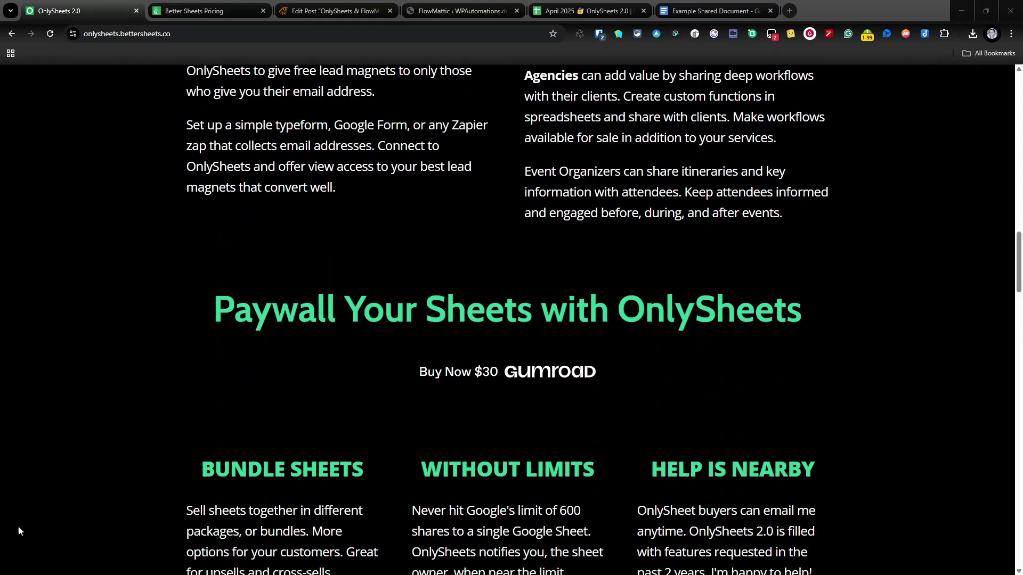
{"action": "scroll", "coordinate": [252, 476], "scroll_direction": "down", "scroll_amount": 2}
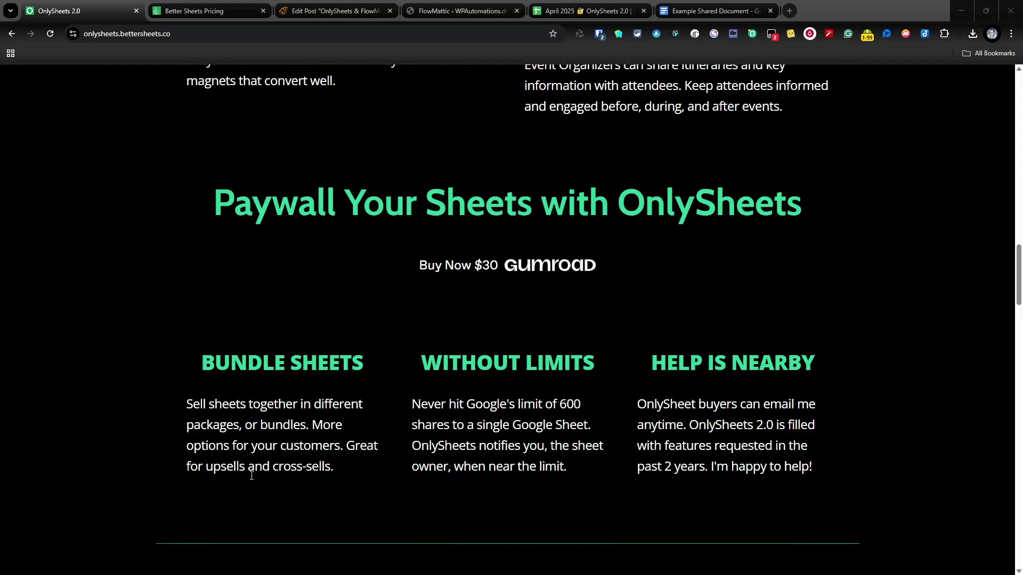
{"action": "scroll", "coordinate": [252, 476], "scroll_direction": "down", "scroll_amount": 9}
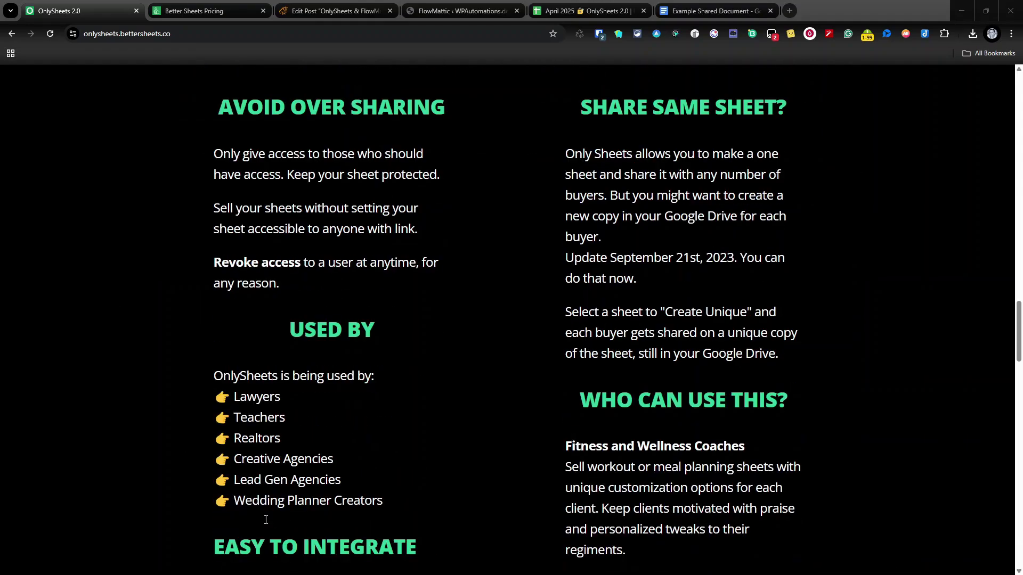
{"action": "scroll", "coordinate": [266, 520], "scroll_direction": "down", "scroll_amount": 3}
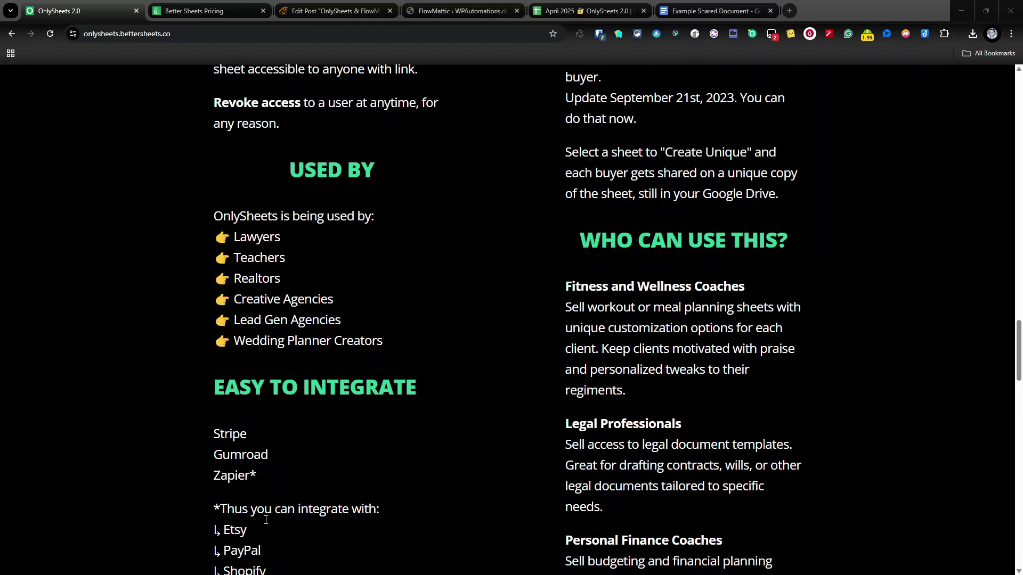
{"action": "scroll", "coordinate": [511, 416], "scroll_direction": "down", "scroll_amount": 5}
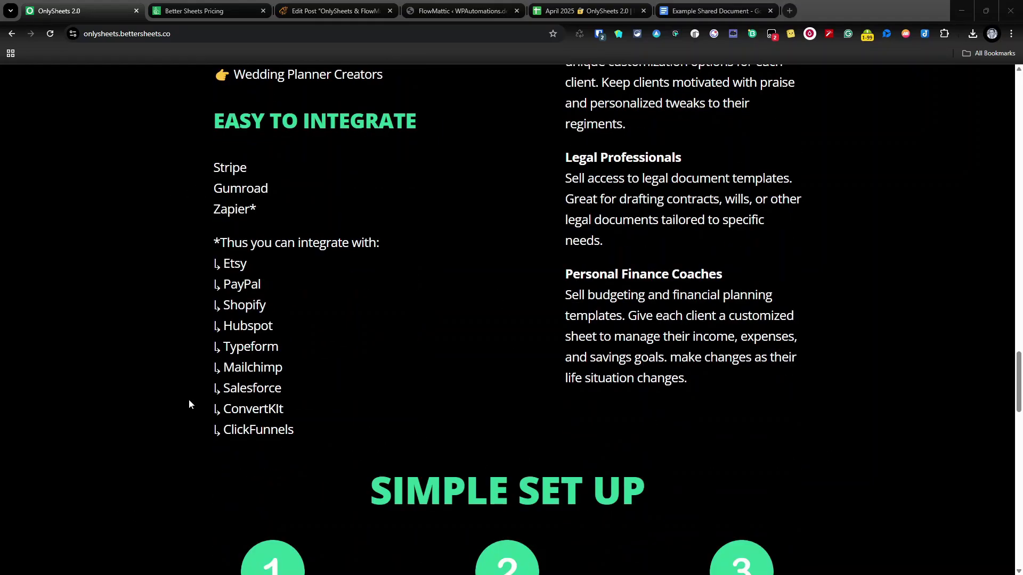
{"action": "scroll", "coordinate": [460, 437], "scroll_direction": "down", "scroll_amount": 4}
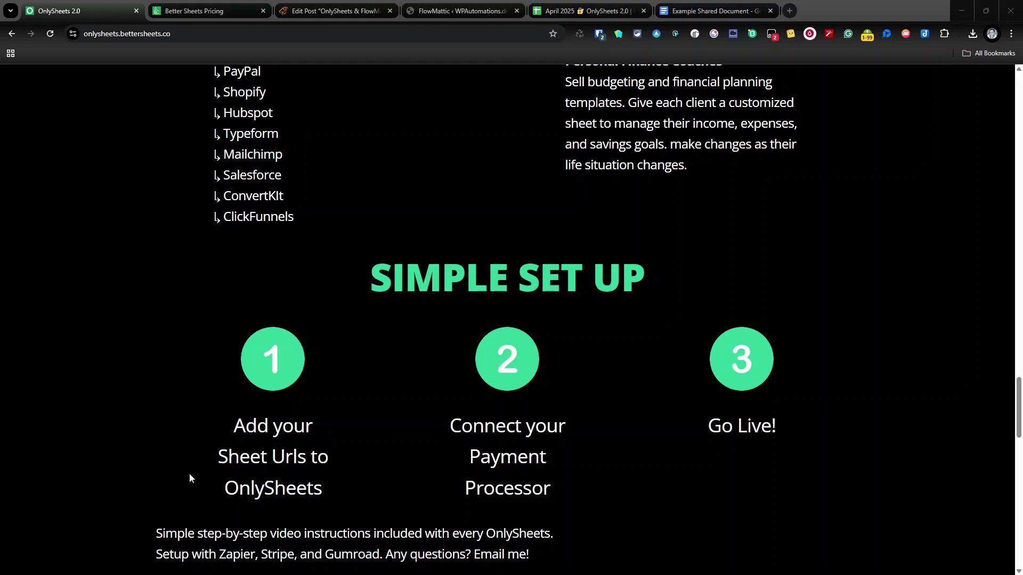
{"action": "scroll", "coordinate": [305, 424], "scroll_direction": "down", "scroll_amount": 4}
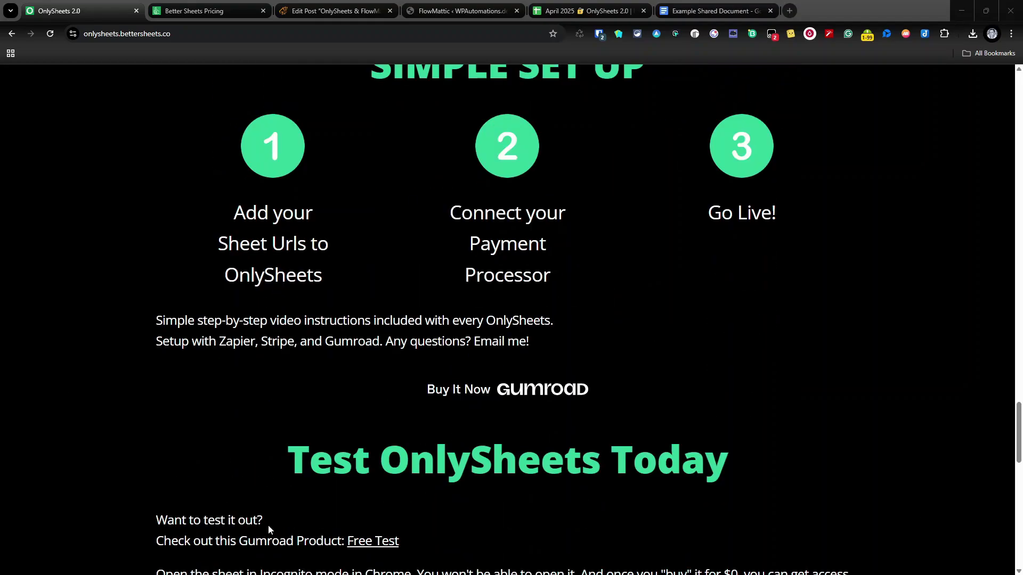
{"action": "scroll", "coordinate": [269, 527], "scroll_direction": "down", "scroll_amount": 6}
{"action": "scroll", "coordinate": [274, 509], "scroll_direction": "down", "scroll_amount": 4}
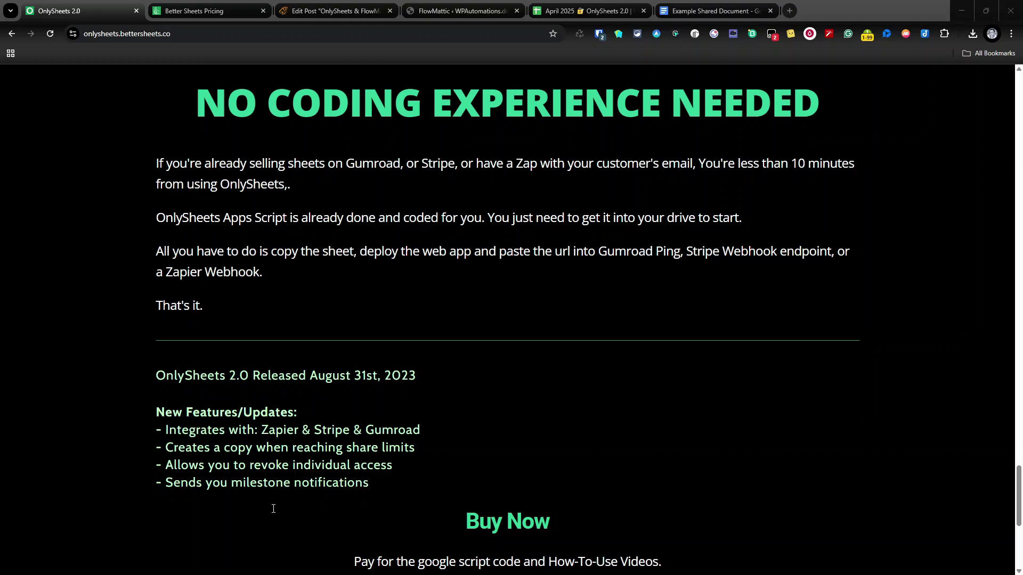
Examine the Better Sheets pricing page, covering the membership plans, the bonus Google Sheets tools and the lifetime deal.
{"action": "left_click", "coordinate": [170, 16]}
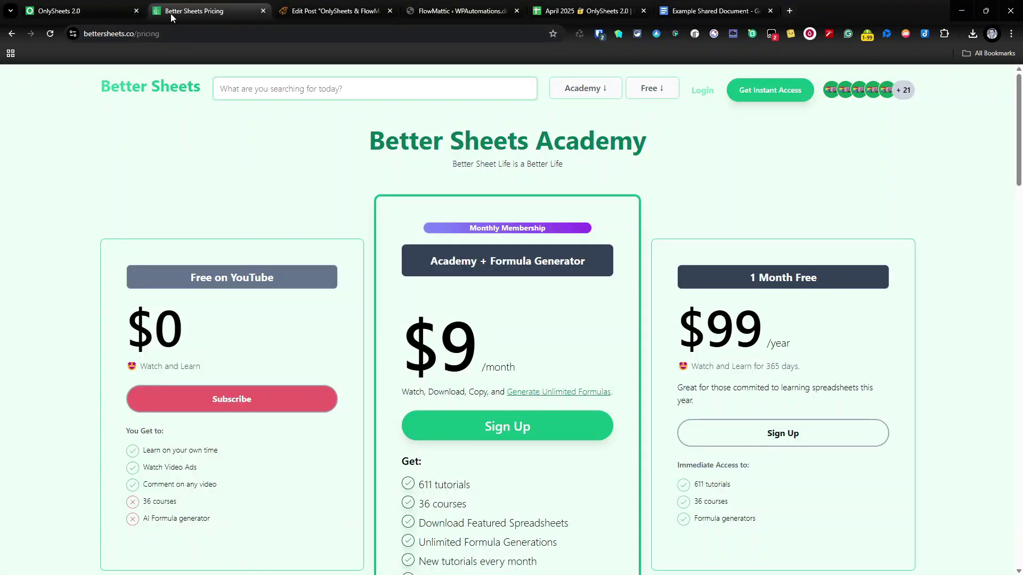
{"action": "scroll", "coordinate": [326, 231], "scroll_direction": "down", "scroll_amount": 7}
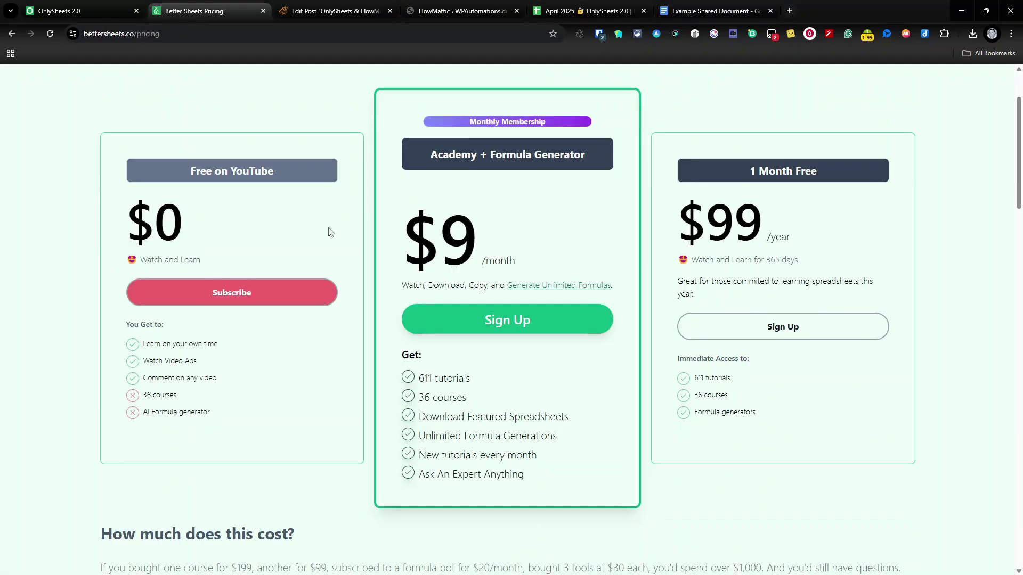
{"action": "scroll", "coordinate": [329, 237], "scroll_direction": "down", "scroll_amount": 3}
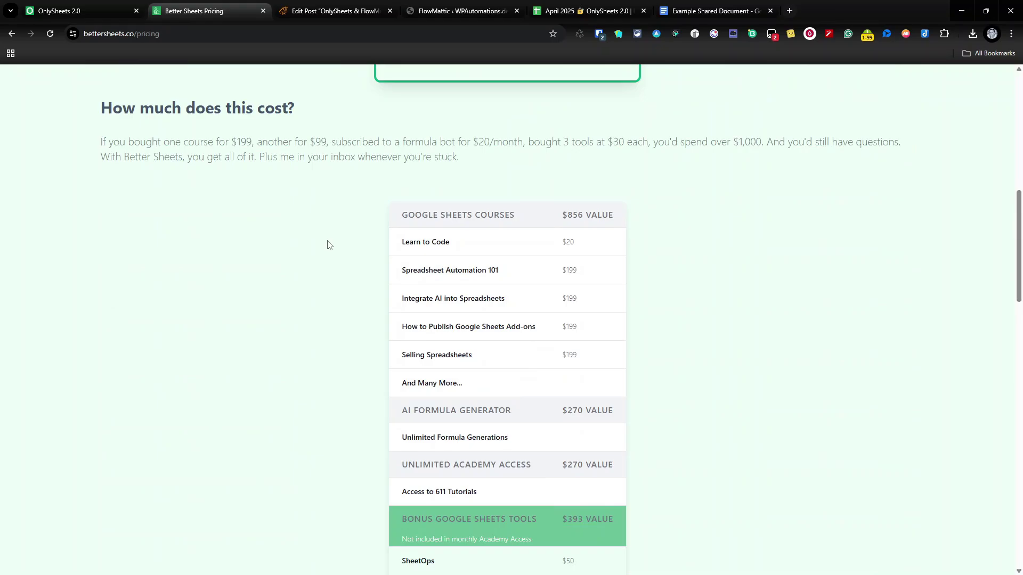
{"action": "scroll", "coordinate": [328, 245], "scroll_direction": "down", "scroll_amount": 2}
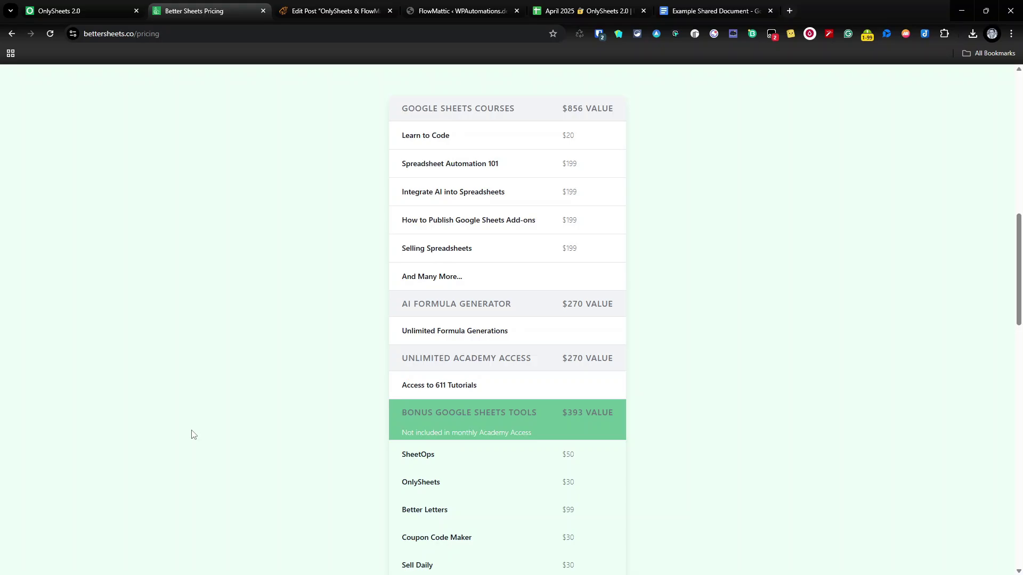
{"action": "scroll", "coordinate": [484, 345], "scroll_direction": "down", "scroll_amount": 8}
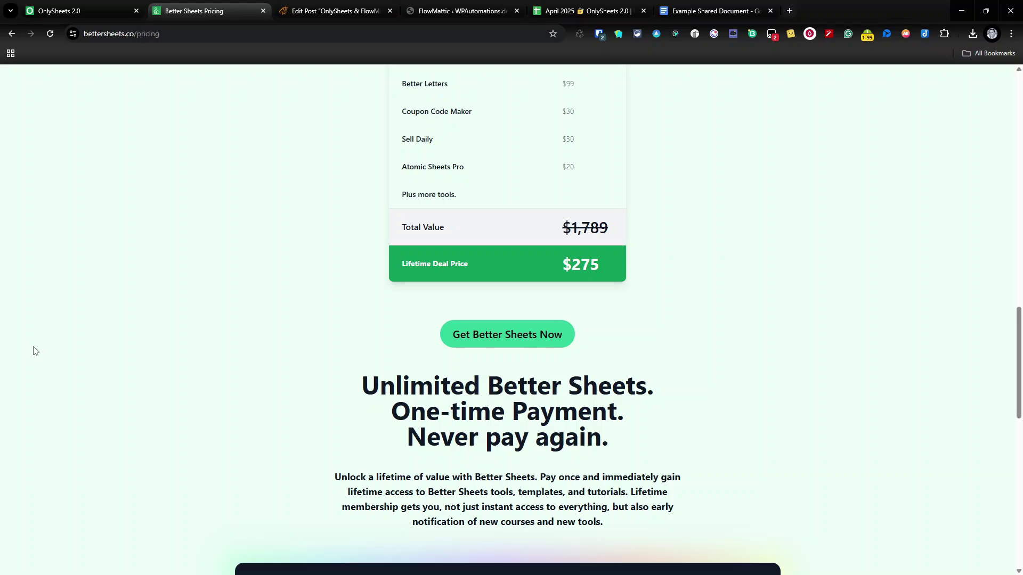
Skim the "OnlySheets & FlowMattic" article draft from the introduction down to the webhook settings image.
{"action": "left_click", "coordinate": [332, 11]}
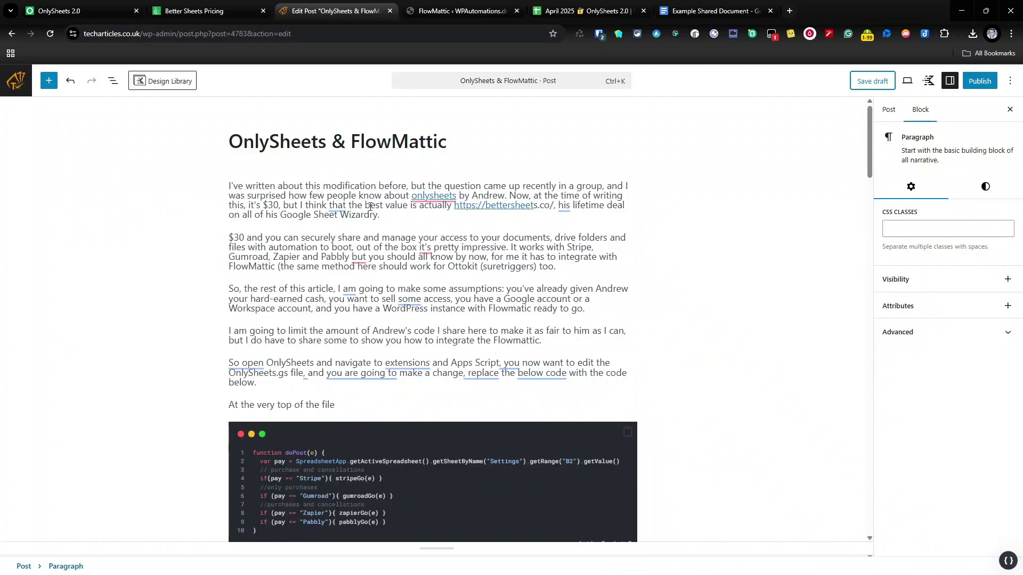
{"action": "scroll", "coordinate": [404, 294], "scroll_direction": "down", "scroll_amount": 14}
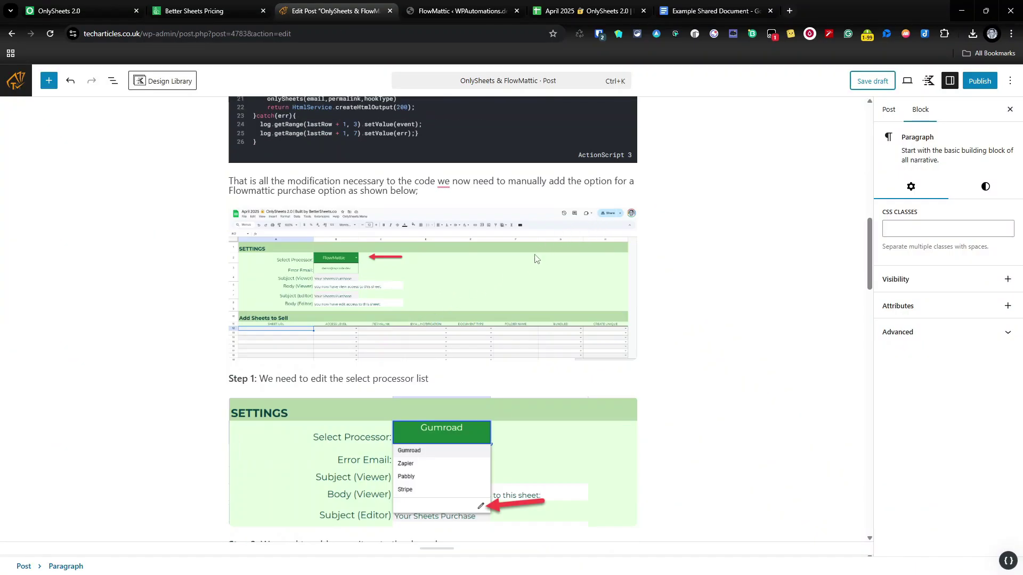
{"action": "scroll", "coordinate": [537, 307], "scroll_direction": "down", "scroll_amount": 4}
{"action": "scroll", "coordinate": [537, 308], "scroll_direction": "down", "scroll_amount": 10}
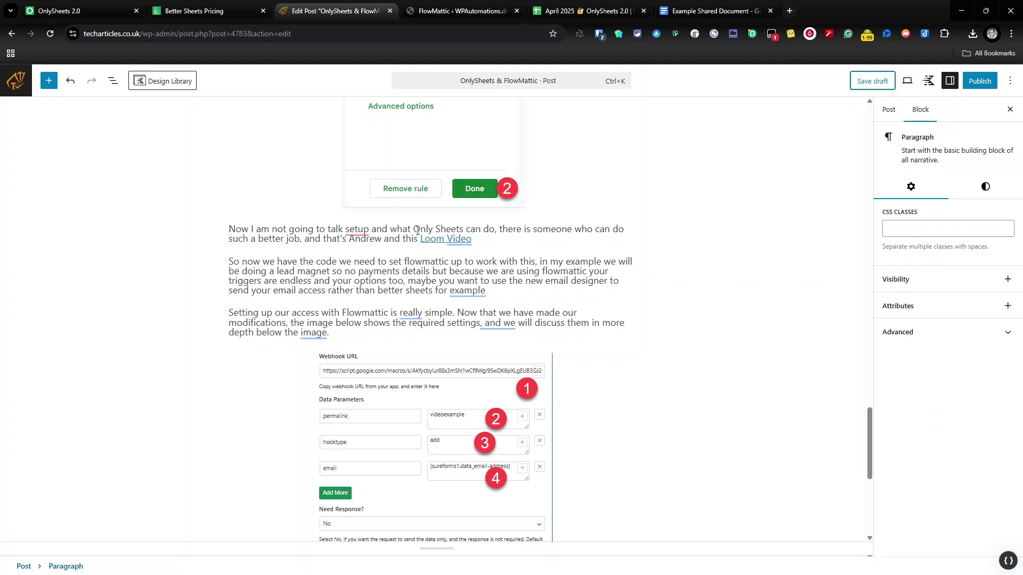
Review the article's original and replacement doPost code blocks, the processor dropdown instructions and the paragraph about opening Apps Script.
{"action": "scroll", "coordinate": [417, 230], "scroll_direction": "up", "scroll_amount": 15}
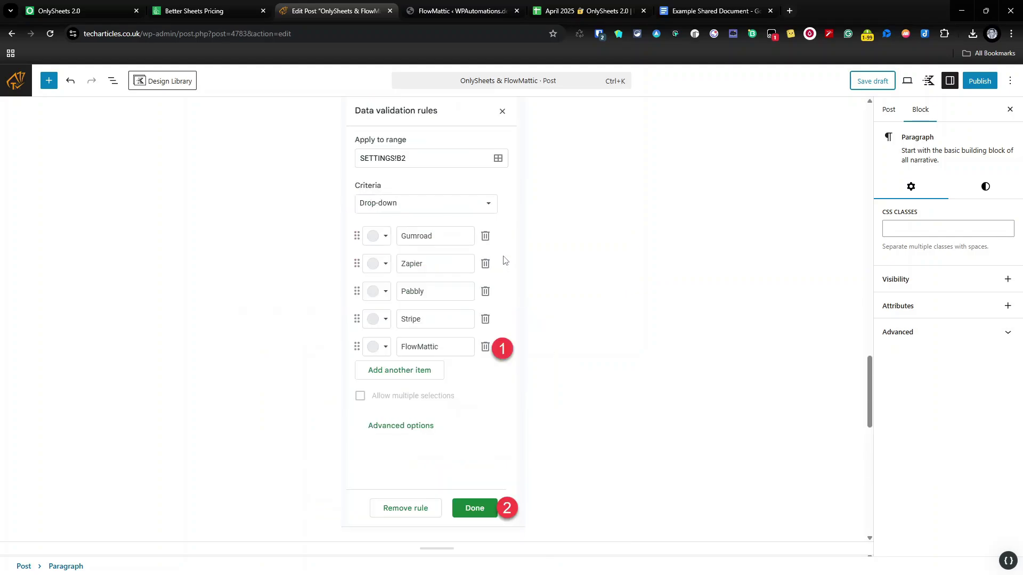
{"action": "scroll", "coordinate": [500, 284], "scroll_direction": "up", "scroll_amount": 7}
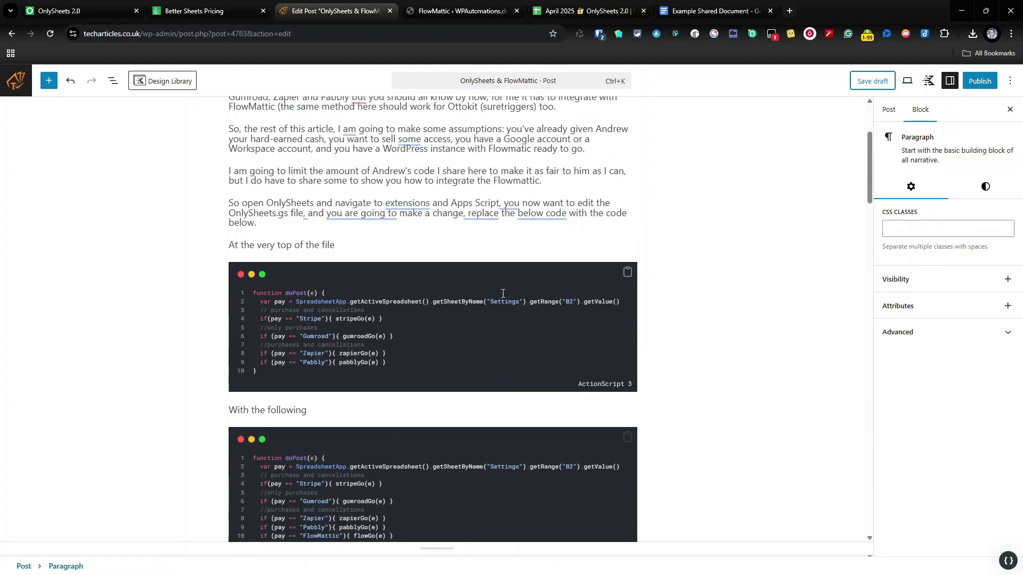
{"action": "scroll", "coordinate": [503, 297], "scroll_direction": "down", "scroll_amount": 1}
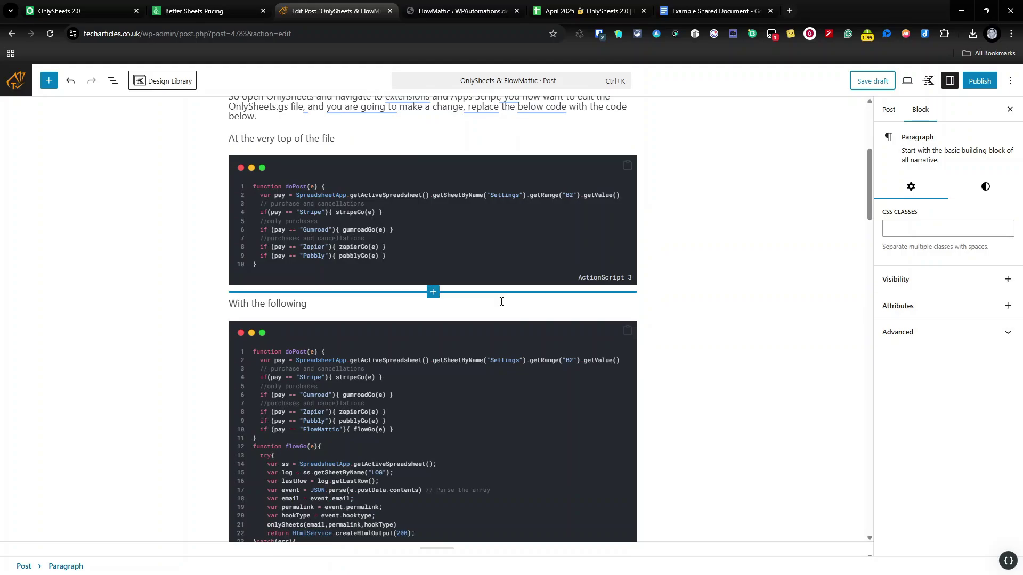
{"action": "scroll", "coordinate": [502, 298], "scroll_direction": "up", "scroll_amount": 3}
{"action": "scroll", "coordinate": [495, 300], "scroll_direction": "down", "scroll_amount": 4}
{"action": "scroll", "coordinate": [495, 300], "scroll_direction": "down", "scroll_amount": 6}
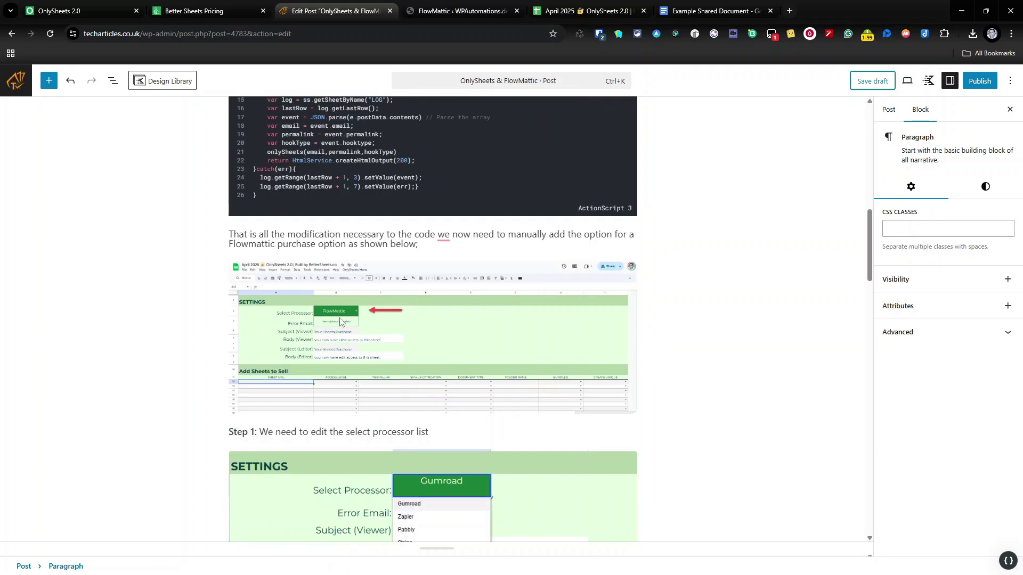
{"action": "scroll", "coordinate": [504, 373], "scroll_direction": "down", "scroll_amount": 3}
{"action": "scroll", "coordinate": [511, 419], "scroll_direction": "up", "scroll_amount": 13}
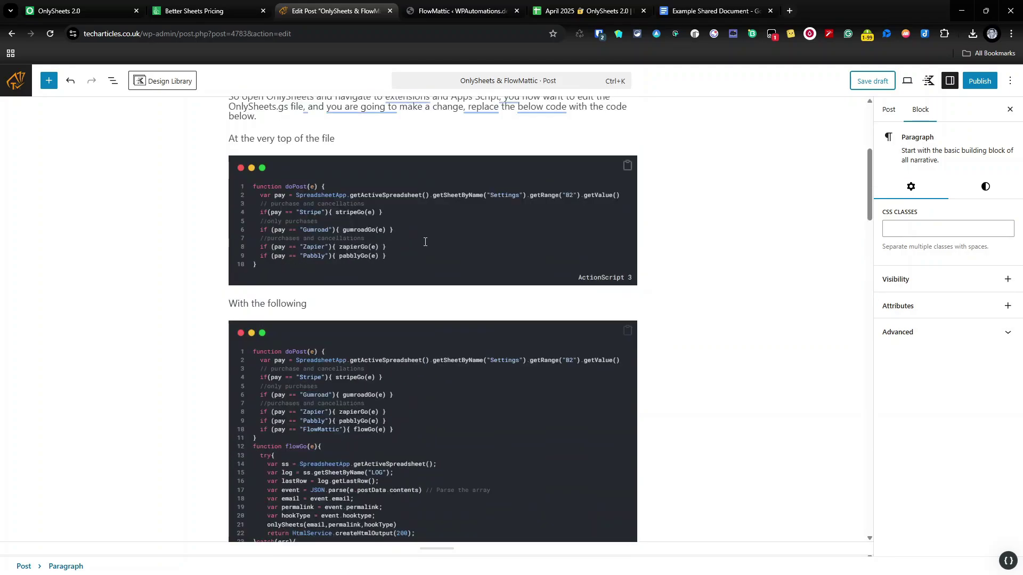
{"action": "scroll", "coordinate": [533, 323], "scroll_direction": "down", "scroll_amount": 4}
{"action": "scroll", "coordinate": [448, 320], "scroll_direction": "up", "scroll_amount": 4}
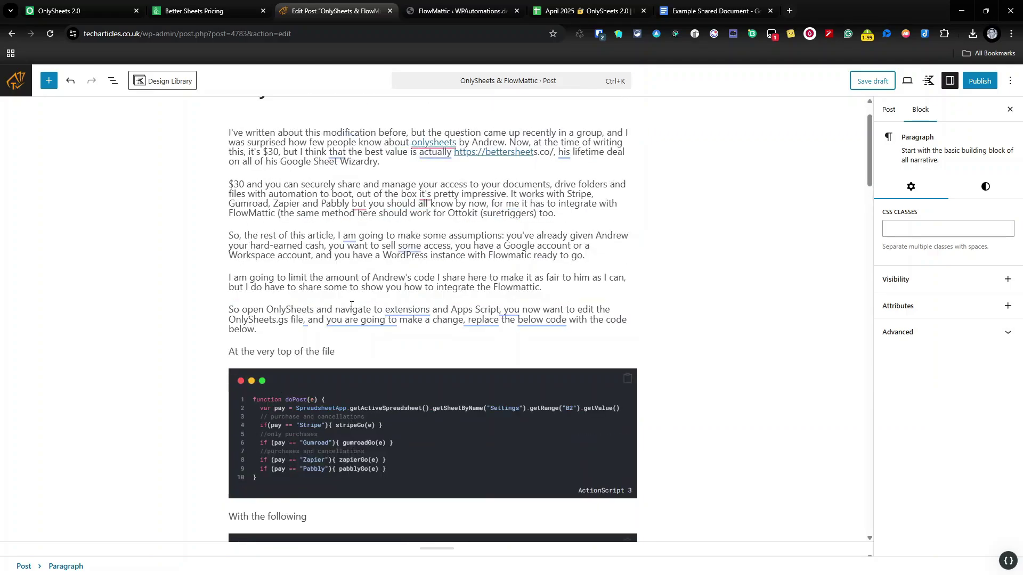
Switch to the OnlySheets 2.0 spreadsheet and show where Apps Script is found among the extensions.
{"action": "left_click", "coordinate": [573, 11]}
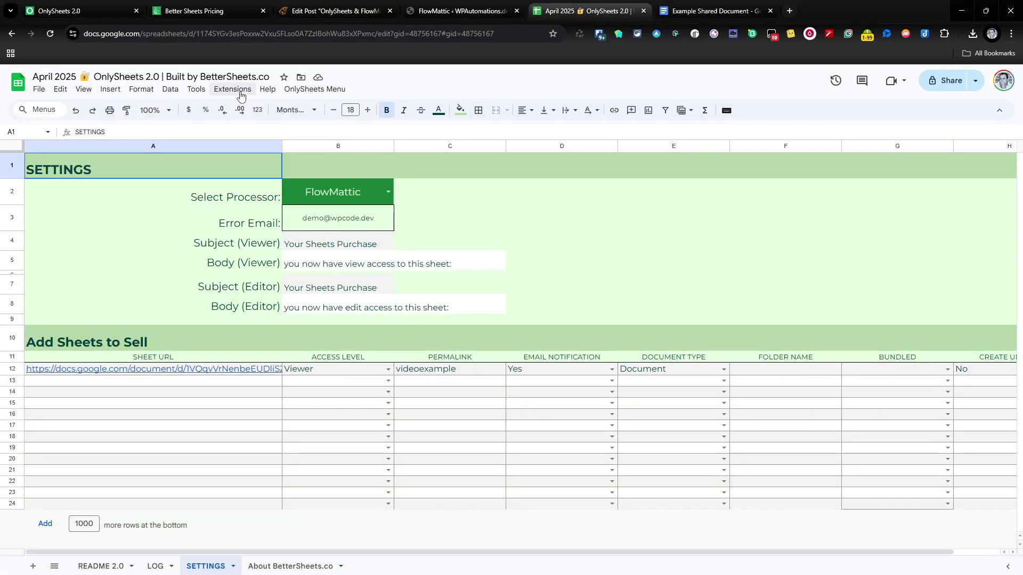
{"action": "left_click", "coordinate": [240, 95]}
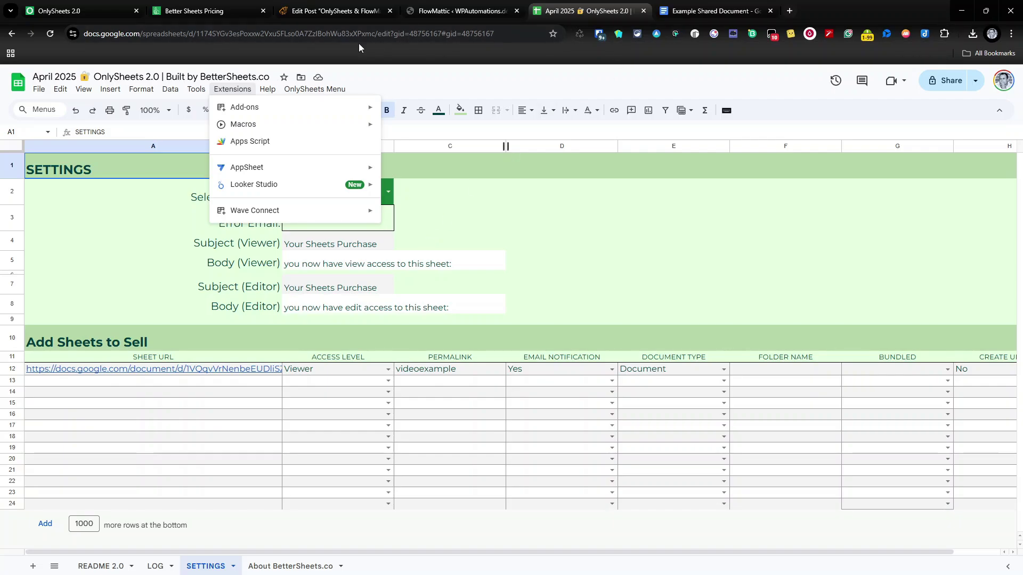
Return to the article draft and highlight the original doPost code, then the full replacement code with the FlowMattic function.
{"action": "left_click", "coordinate": [303, 8]}
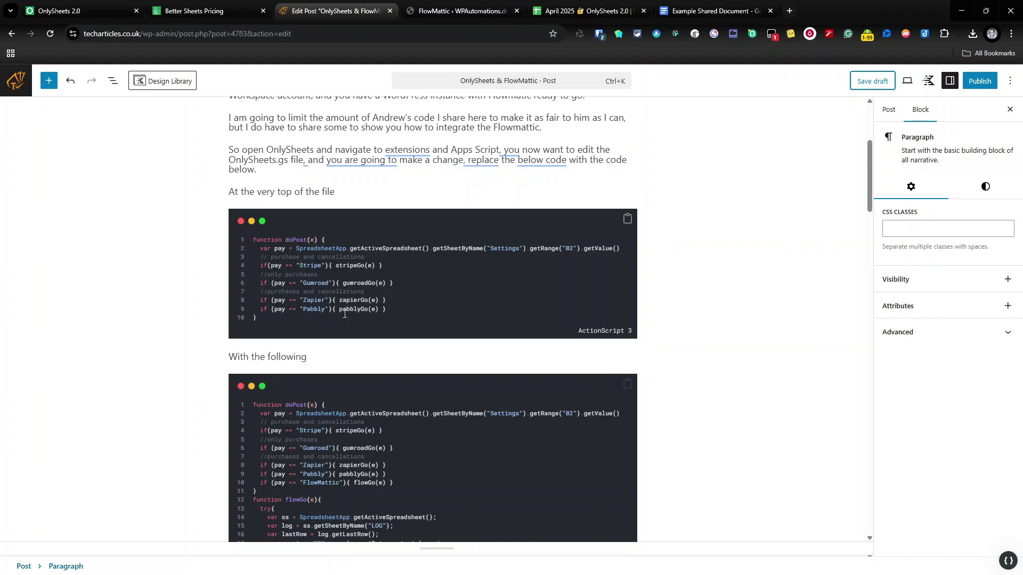
{"action": "left_click_drag", "start_coordinate": [245, 237], "coordinate": [318, 355]}
{"action": "scroll", "coordinate": [291, 357], "scroll_direction": "down", "scroll_amount": 4}
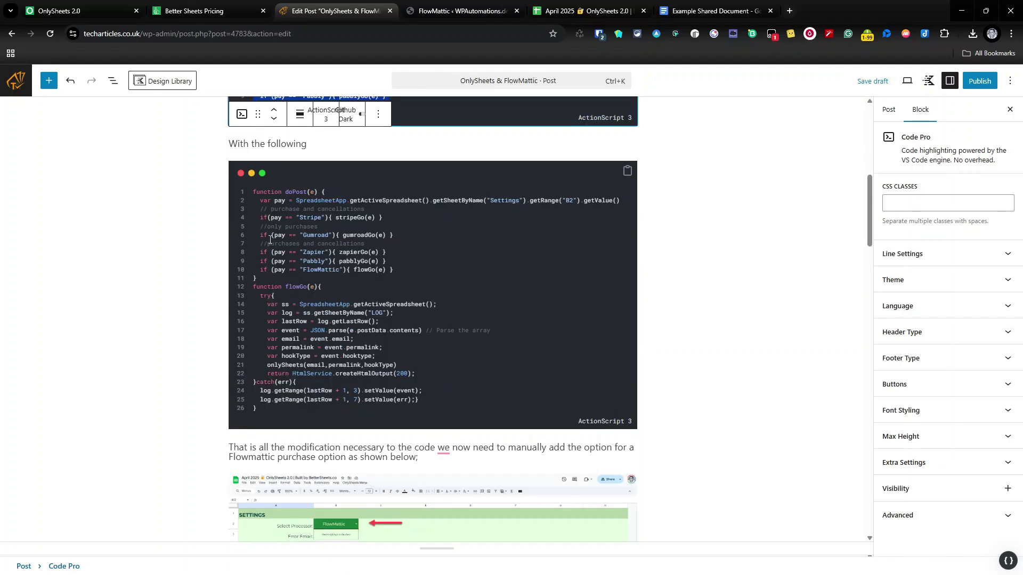
{"action": "left_click_drag", "start_coordinate": [253, 191], "coordinate": [289, 244]}
{"action": "scroll", "coordinate": [324, 267], "scroll_direction": "up", "scroll_amount": 3}
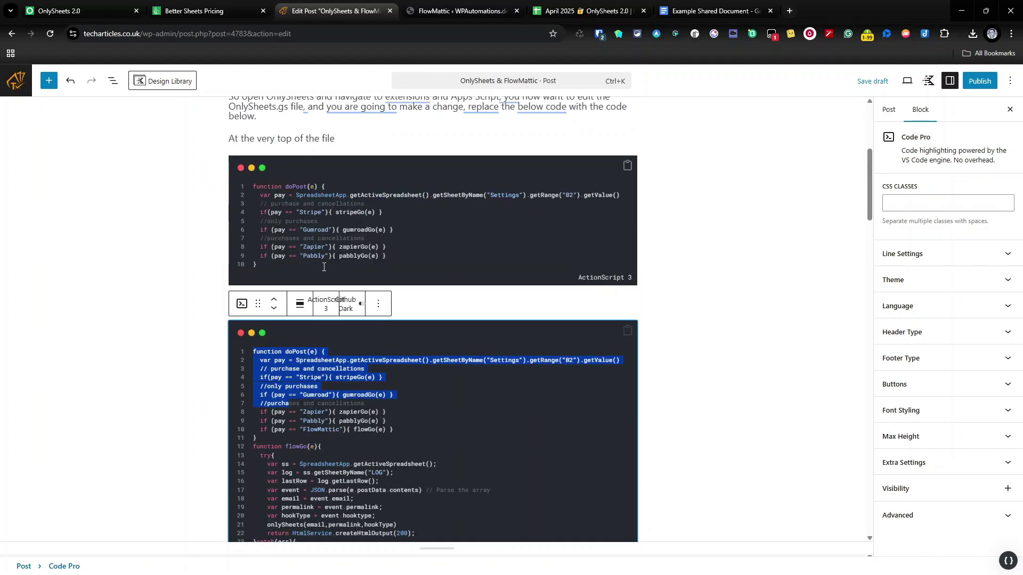
{"action": "left_click_drag", "start_coordinate": [254, 188], "coordinate": [293, 462]}
{"action": "scroll", "coordinate": [251, 256], "scroll_direction": "down", "scroll_amount": 2}
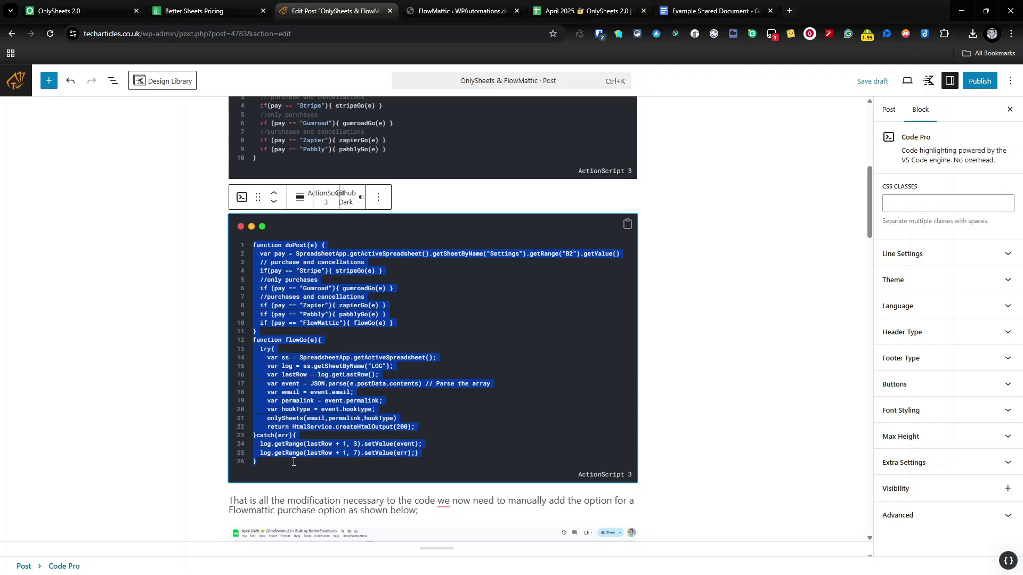
{"action": "scroll", "coordinate": [448, 397], "scroll_direction": "down", "scroll_amount": 4}
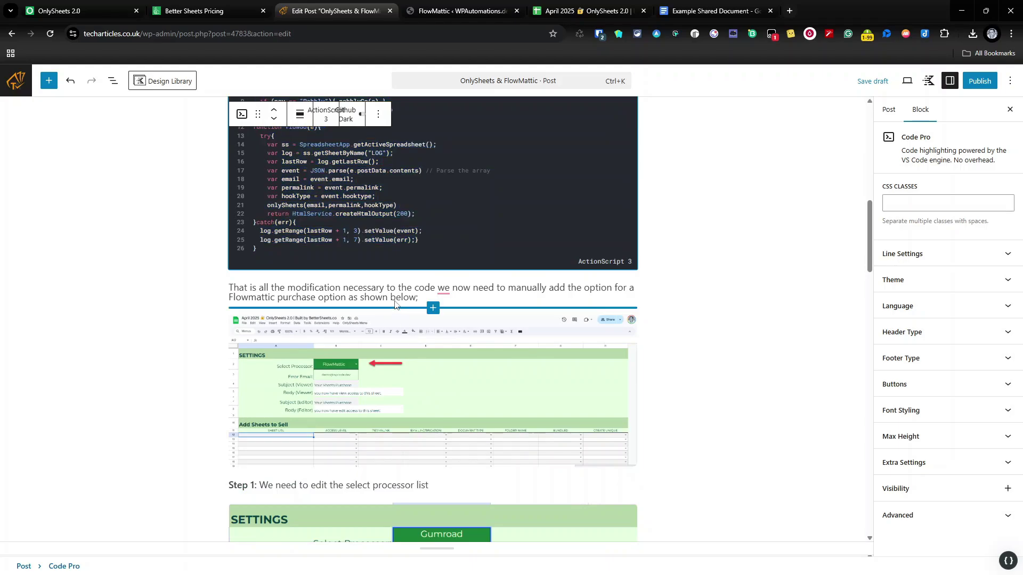
Check the article's settings screenshot, then inspect the Select Processor dropdown on the spreadsheet's SETTINGS sheet.
{"action": "left_click", "coordinate": [395, 308]}
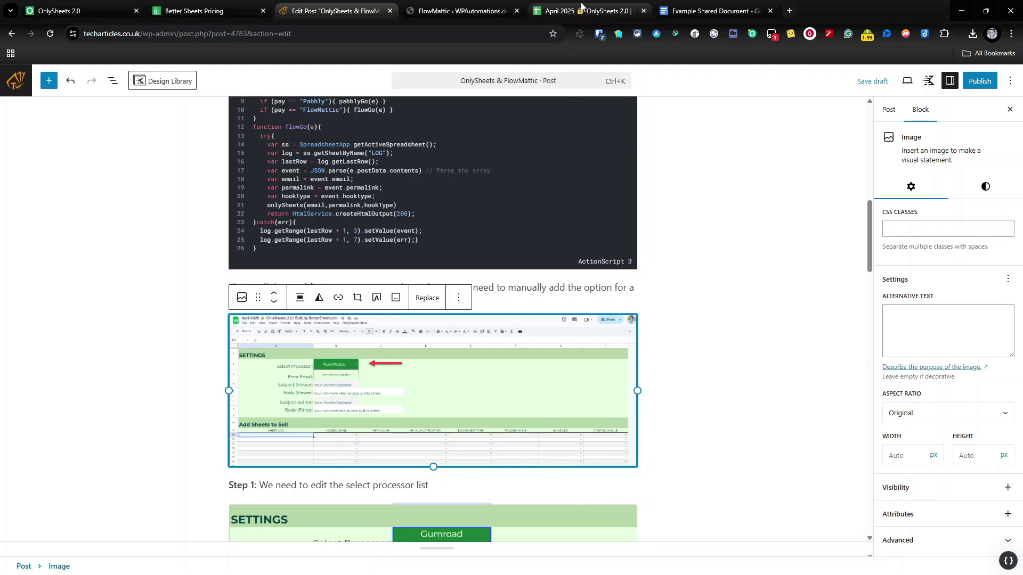
{"action": "left_click", "coordinate": [566, 19]}
{"action": "left_click", "coordinate": [589, 180]}
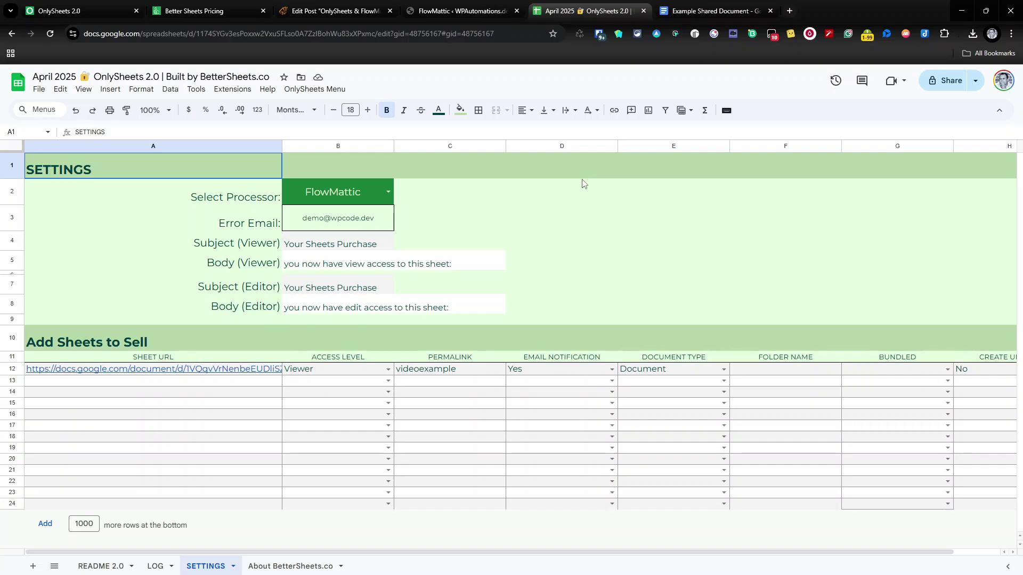
{"action": "left_click", "coordinate": [581, 196]}
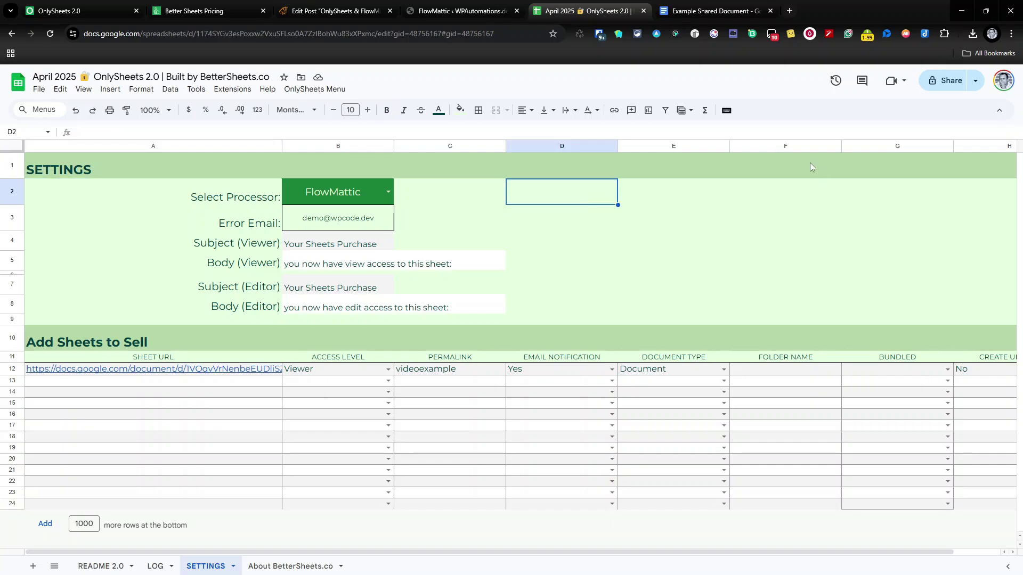
{"action": "left_click", "coordinate": [389, 191]}
Go back to the article draft and review the instructions for adding the FlowMattic option to the processor list.
{"action": "left_click", "coordinate": [336, 11]}
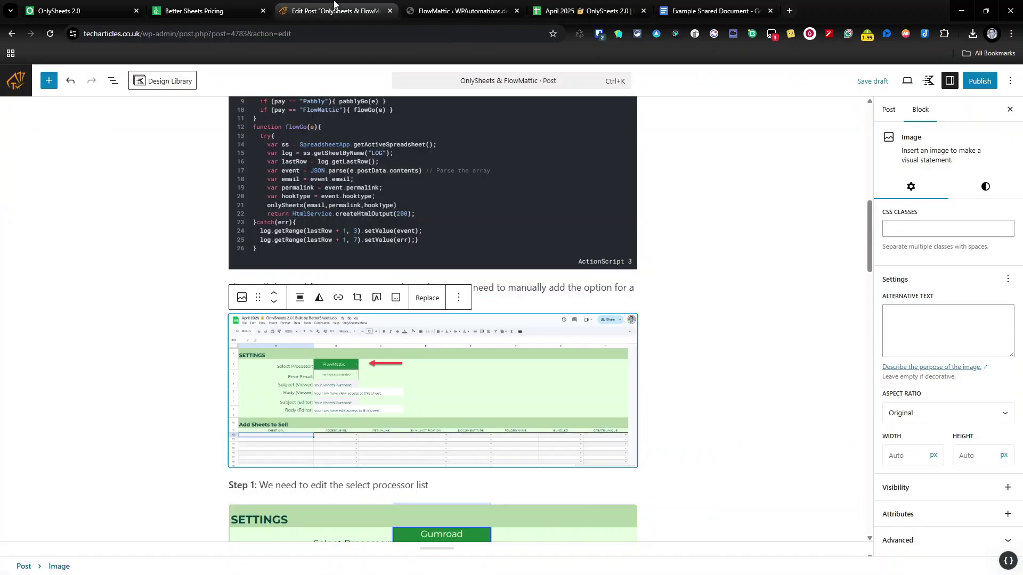
{"action": "left_click", "coordinate": [683, 255]}
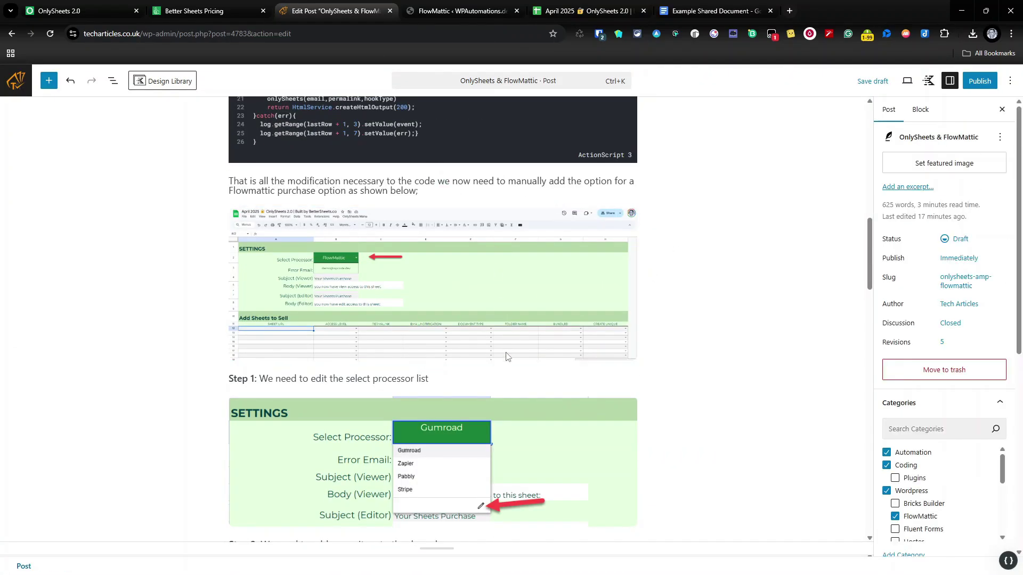
{"action": "scroll", "coordinate": [449, 423], "scroll_direction": "down", "scroll_amount": 3}
{"action": "scroll", "coordinate": [457, 431], "scroll_direction": "up", "scroll_amount": 6}
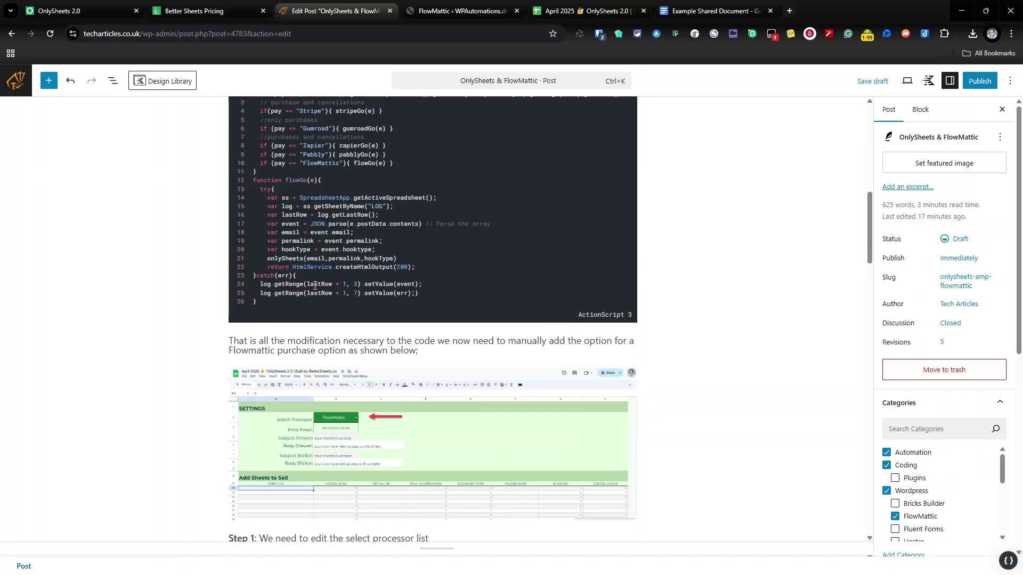
Review the article's steps for editing the processor list, adding FlowMattic as a drop-down item and finishing the data validation rule.
{"action": "scroll", "coordinate": [486, 309], "scroll_direction": "down", "scroll_amount": 8}
{"action": "scroll", "coordinate": [491, 318], "scroll_direction": "down", "scroll_amount": 2}
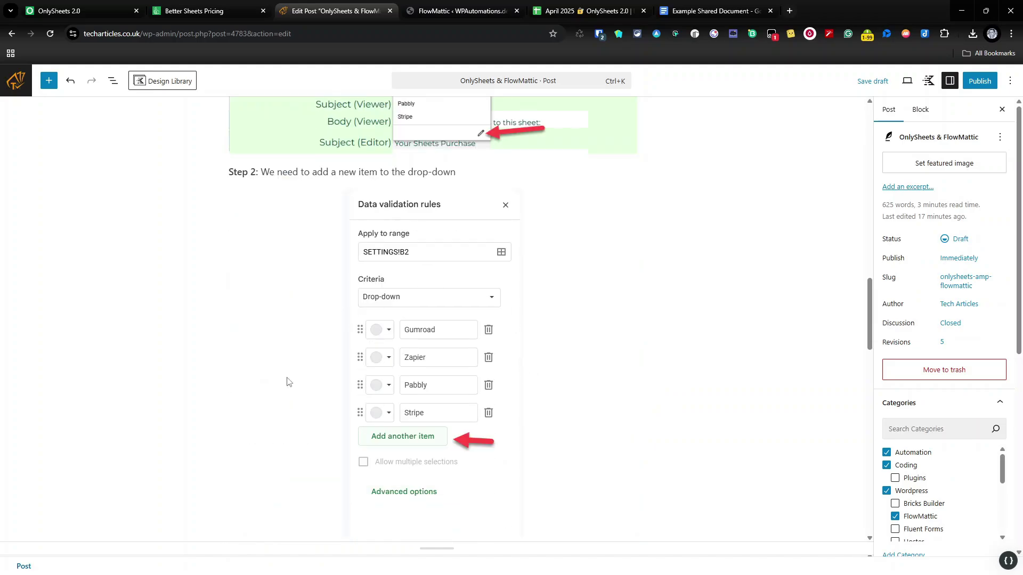
{"action": "scroll", "coordinate": [514, 416], "scroll_direction": "down", "scroll_amount": 5}
{"action": "scroll", "coordinate": [239, 429], "scroll_direction": "down", "scroll_amount": 2}
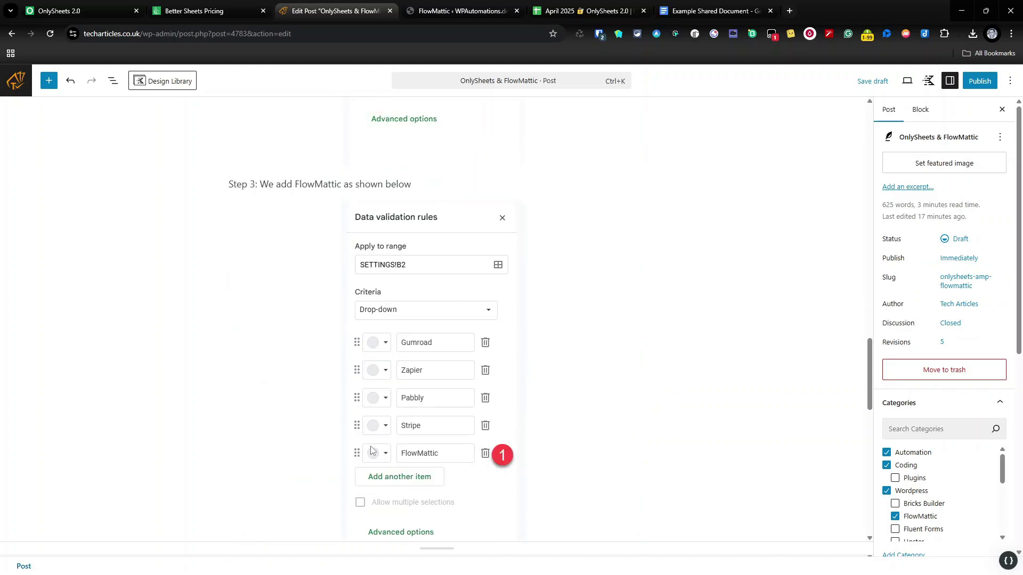
{"action": "scroll", "coordinate": [293, 388], "scroll_direction": "down", "scroll_amount": 6}
{"action": "scroll", "coordinate": [457, 375], "scroll_direction": "up", "scroll_amount": 2}
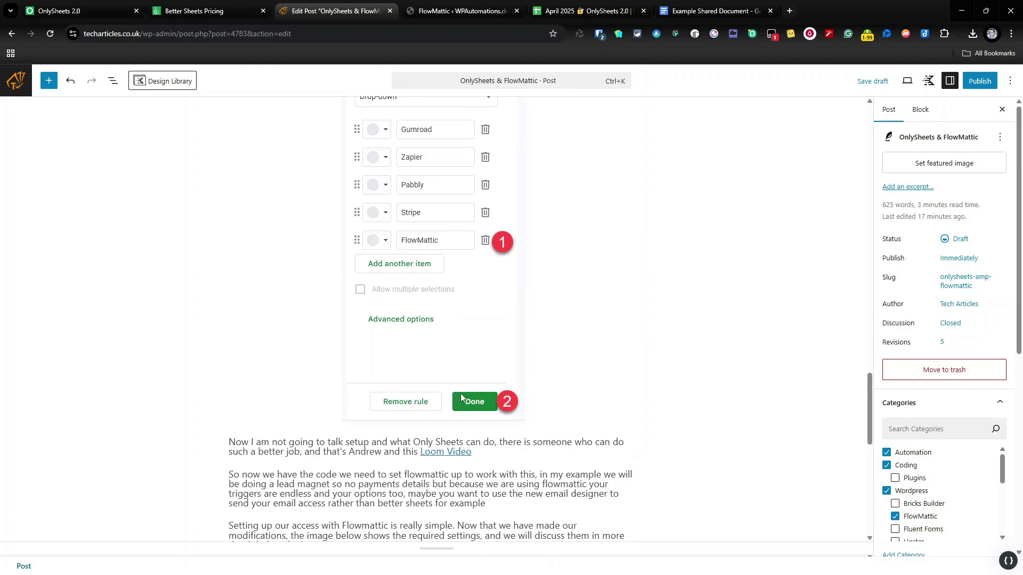
Switch to the OnlySheets spreadsheet, close the Select Processor list, and go through the subject and body settings for viewers and editors.
{"action": "left_click", "coordinate": [567, 16]}
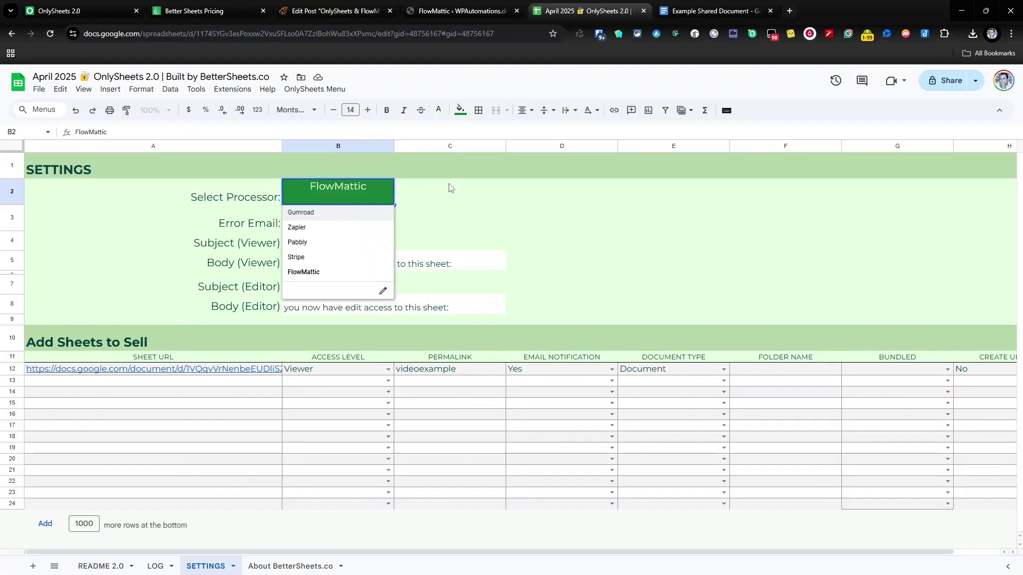
{"action": "left_click", "coordinate": [473, 194]}
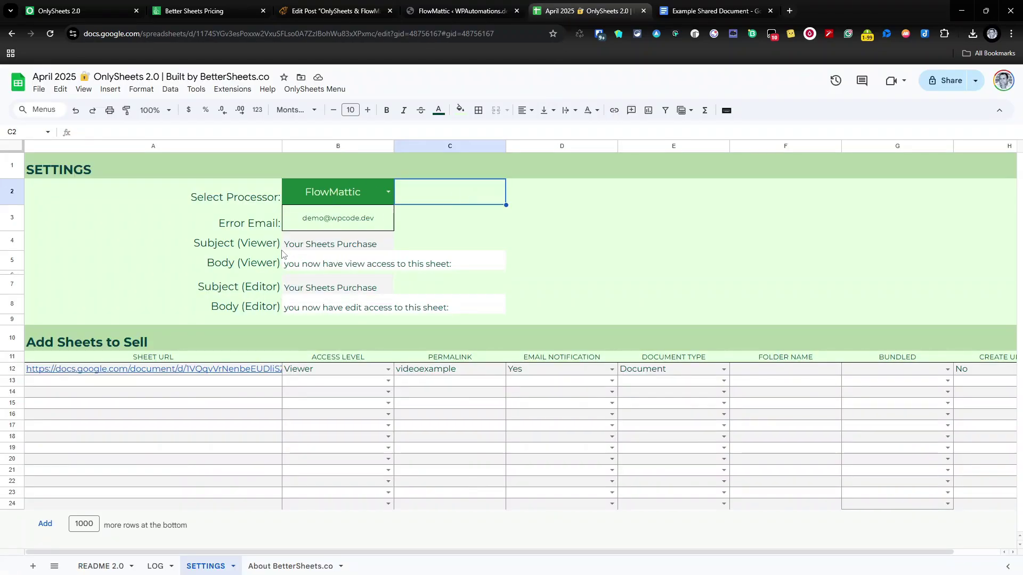
{"action": "left_click", "coordinate": [311, 245]}
{"action": "left_click", "coordinate": [314, 262]}
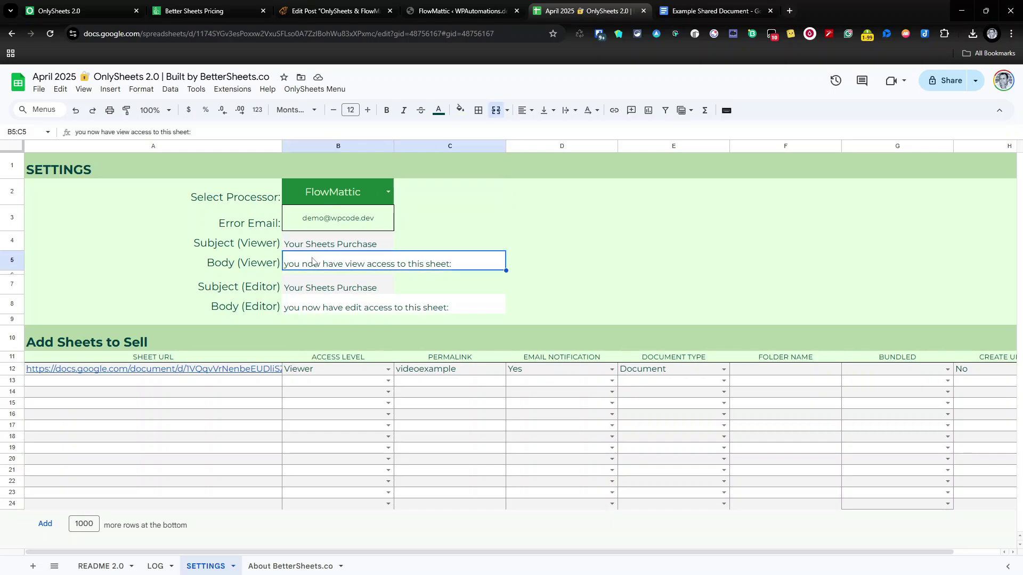
{"action": "left_click", "coordinate": [315, 246]}
{"action": "left_click", "coordinate": [317, 269]}
{"action": "left_click", "coordinate": [317, 247]}
{"action": "left_click", "coordinate": [319, 269]}
{"action": "left_click", "coordinate": [322, 289]}
{"action": "left_click", "coordinate": [322, 314]}
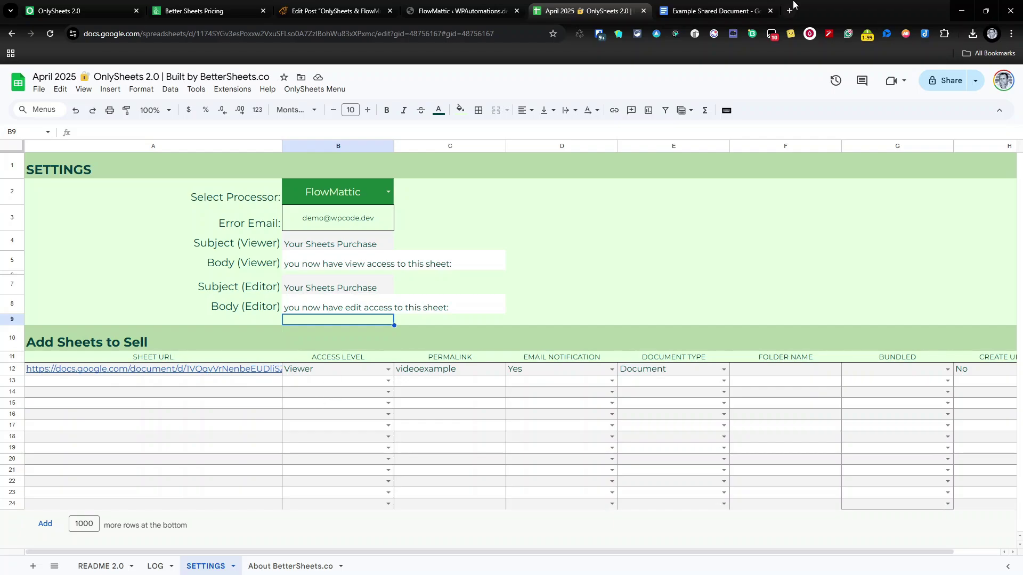
Check the sharing status of the Example Shared Document and highlight the part of its URL before "/edit".
{"action": "left_click", "coordinate": [710, 4]}
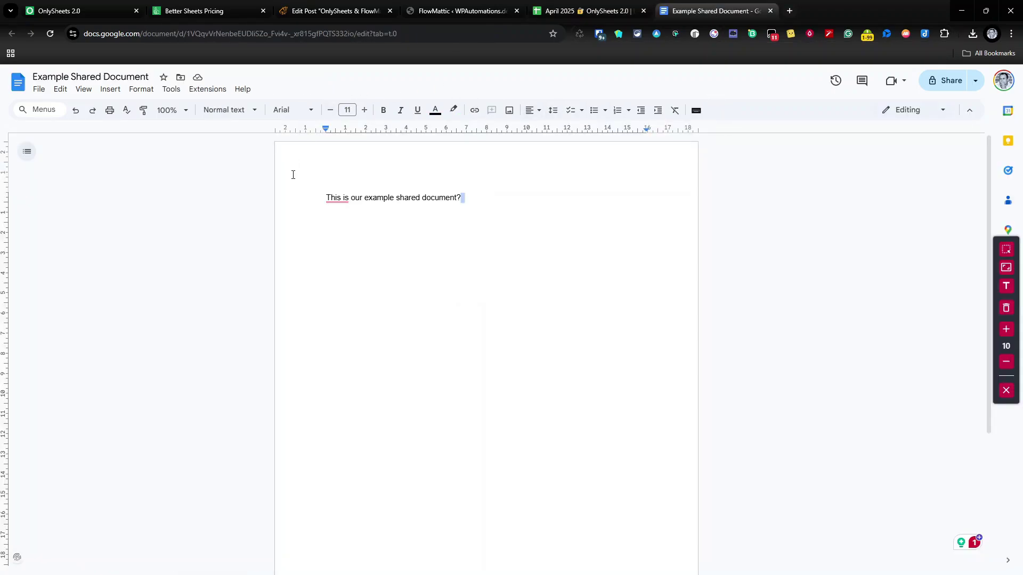
{"action": "left_click", "coordinate": [976, 81]}
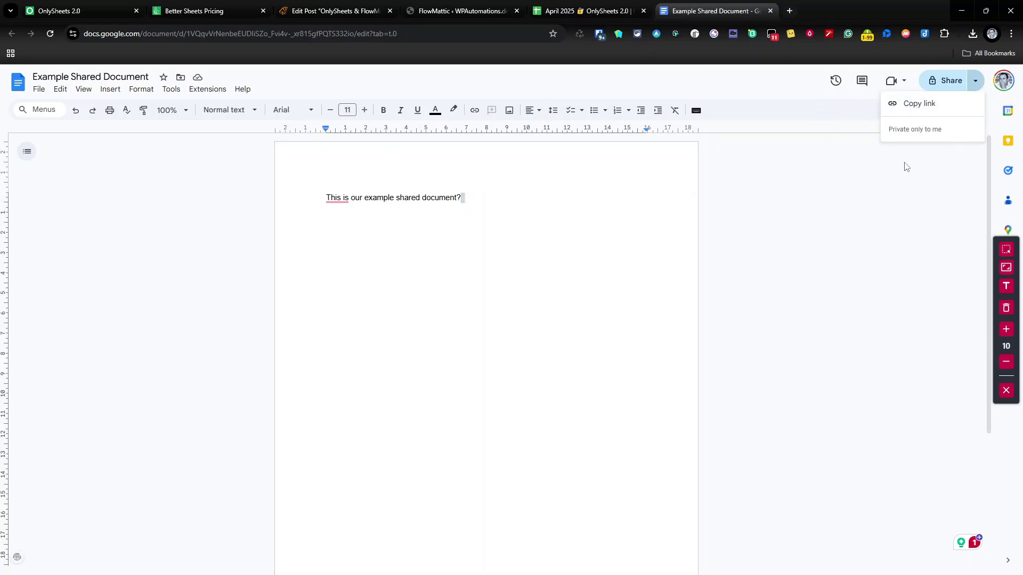
{"action": "left_click", "coordinate": [585, 10]}
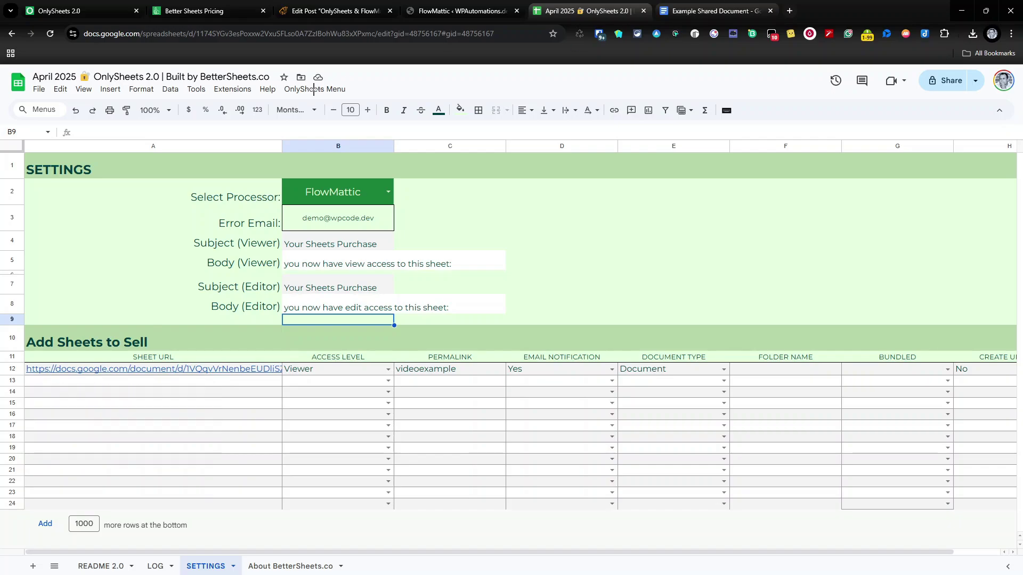
{"action": "left_click", "coordinate": [687, 11]}
{"action": "left_click_drag", "start_coordinate": [356, 34], "coordinate": [85, 34]}
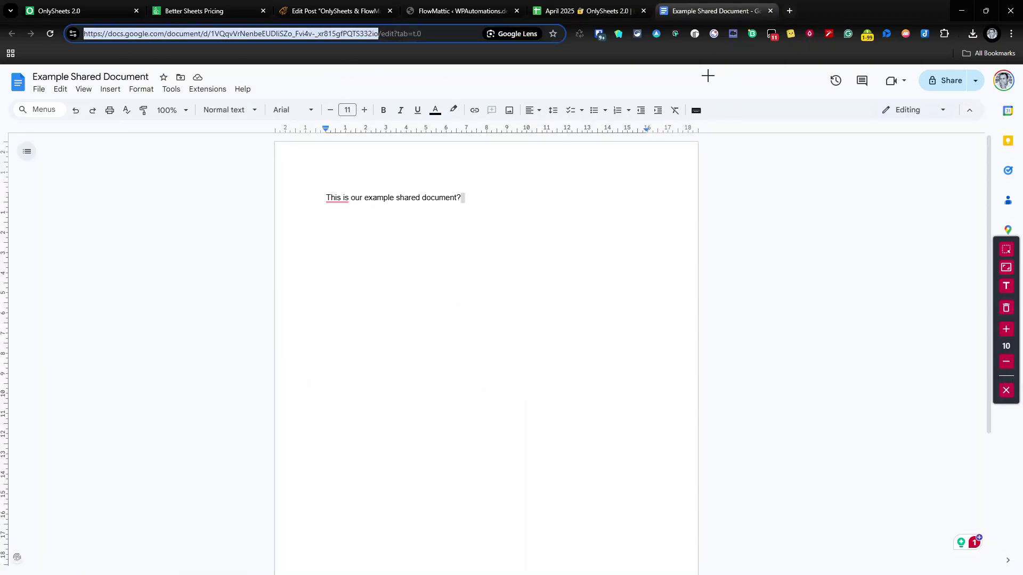
On the SETTINGS sheet, examine the videoexample entry's access level, permalink, document type and remaining columns, then show the LOG sheet.
{"action": "left_click", "coordinate": [589, 14]}
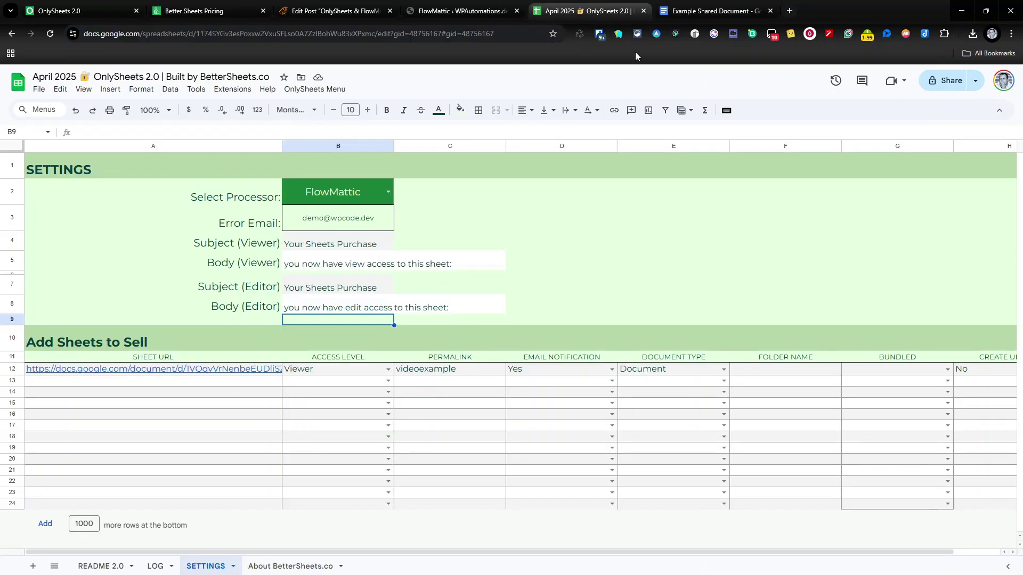
{"action": "left_click", "coordinate": [349, 372]}
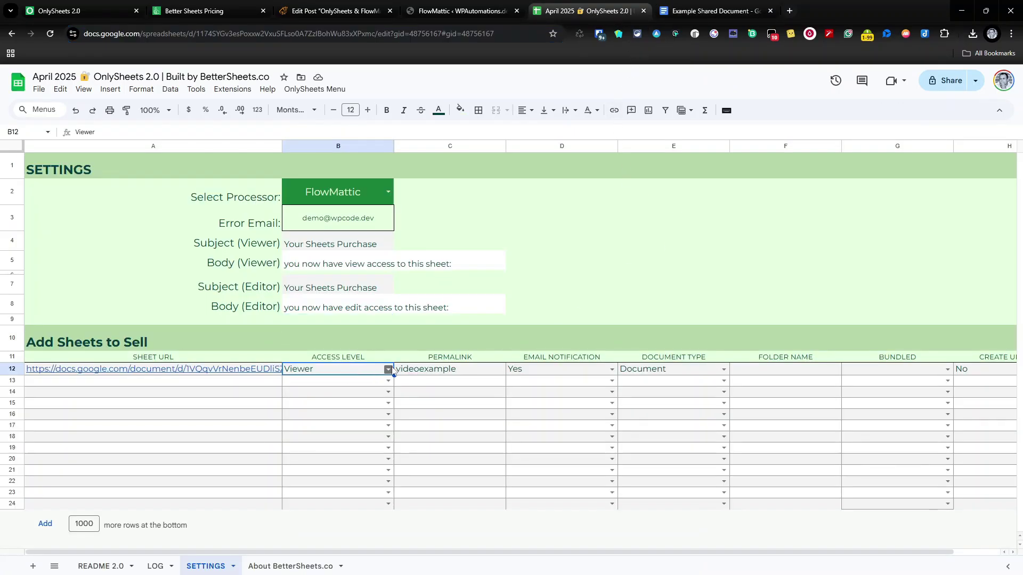
{"action": "left_click", "coordinate": [388, 370]}
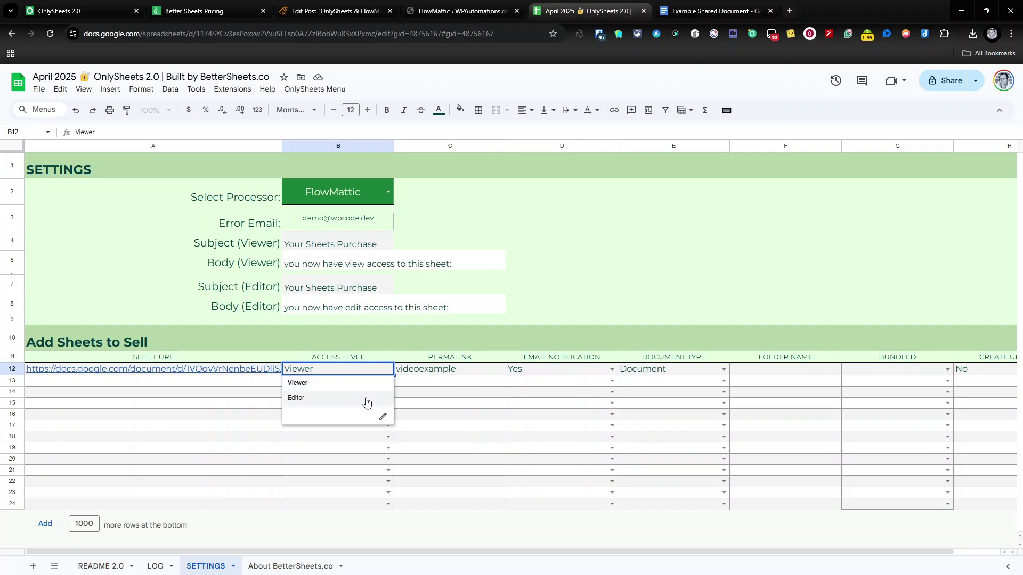
{"action": "left_click", "coordinate": [483, 373]}
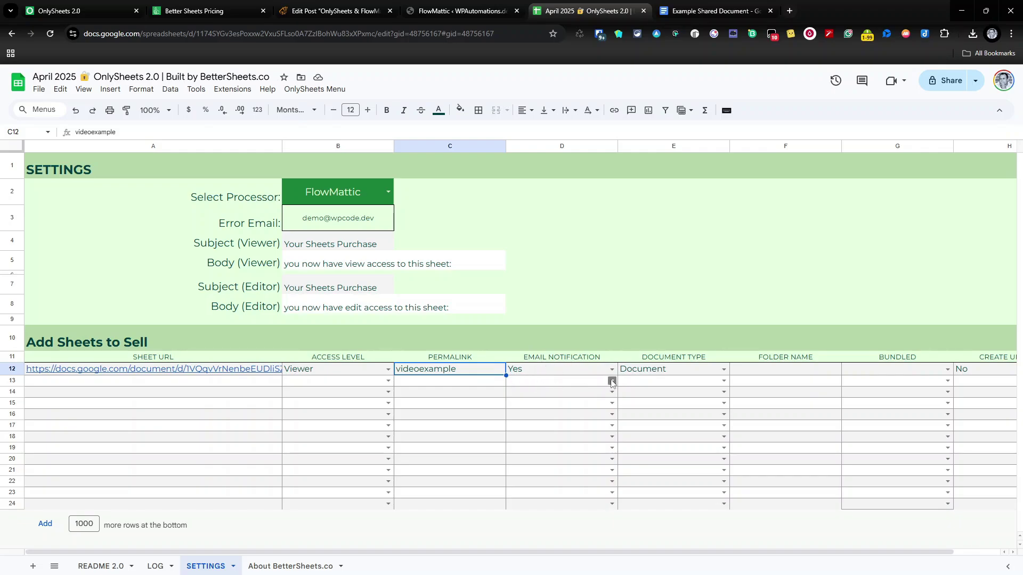
{"action": "left_click", "coordinate": [724, 369]}
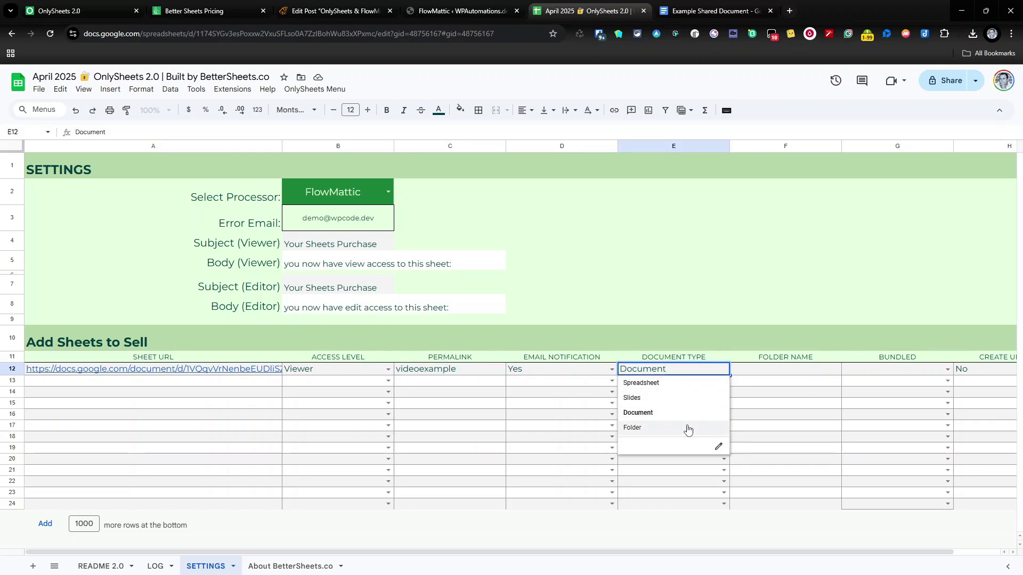
{"action": "left_click", "coordinate": [789, 339]}
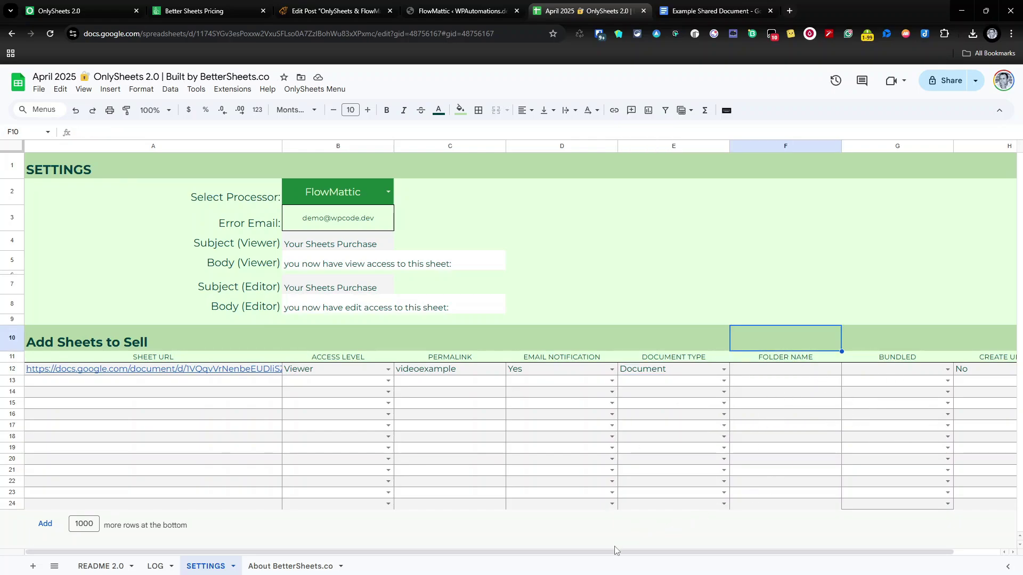
{"action": "scroll", "coordinate": [632, 554], "scroll_direction": "right", "scroll_amount": 2}
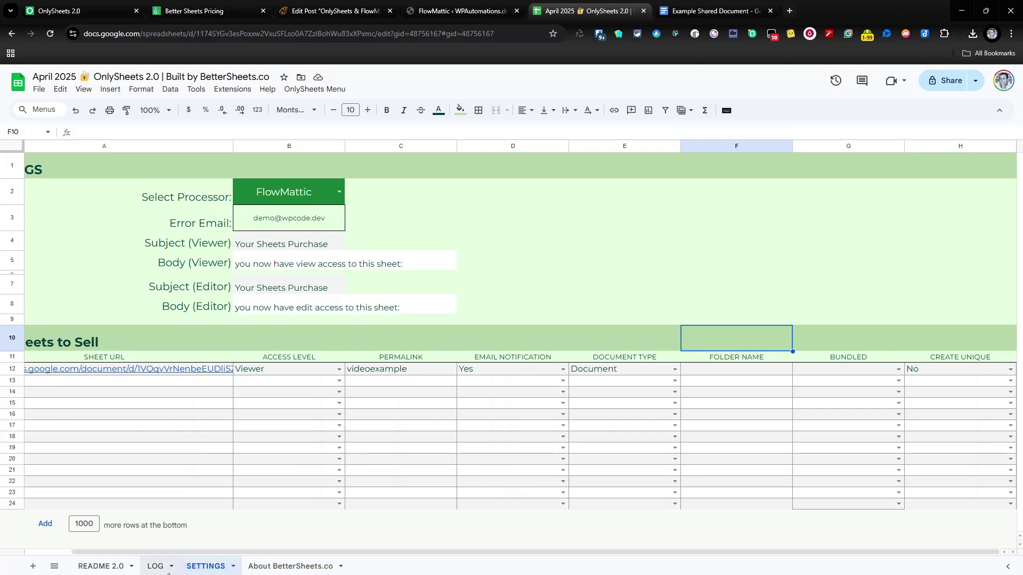
{"action": "left_click", "coordinate": [167, 572]}
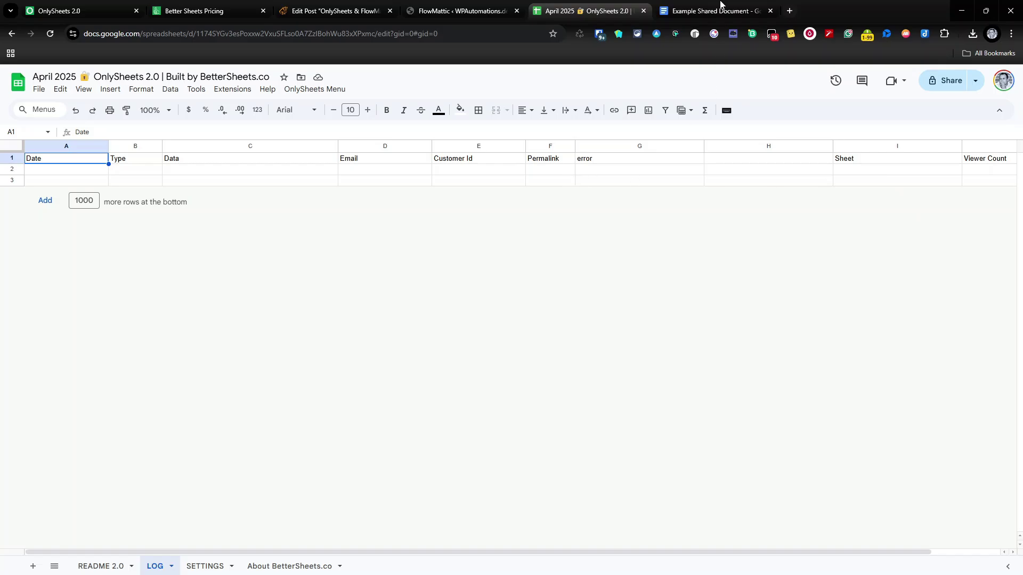
Go back to the Example Shared Document, recheck who it is shared with, and dismiss the floating annotation toolbar.
{"action": "left_click", "coordinate": [706, 12]}
{"action": "left_click", "coordinate": [973, 81]}
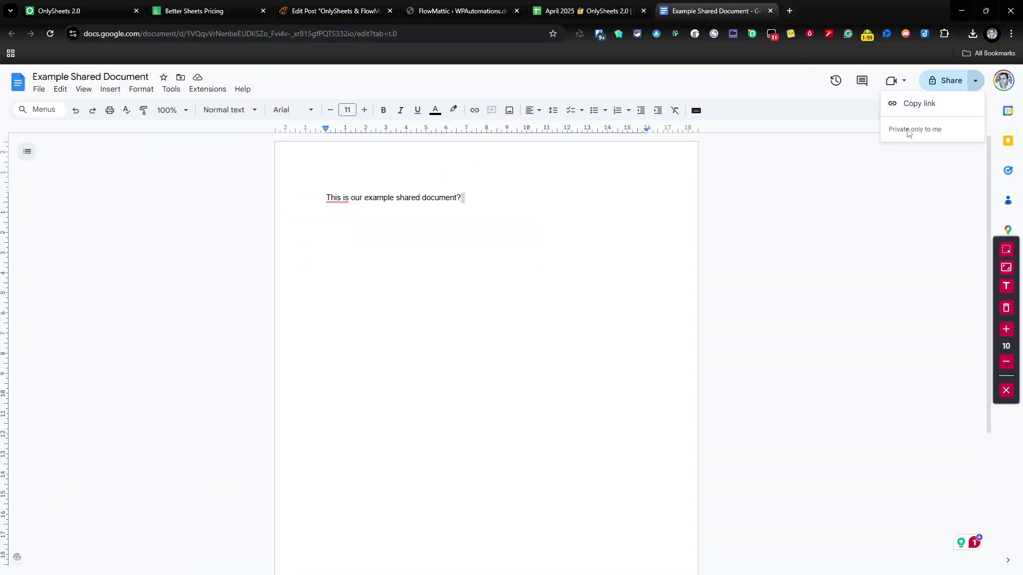
{"action": "left_click", "coordinate": [809, 33]}
{"action": "left_click", "coordinate": [799, 80]}
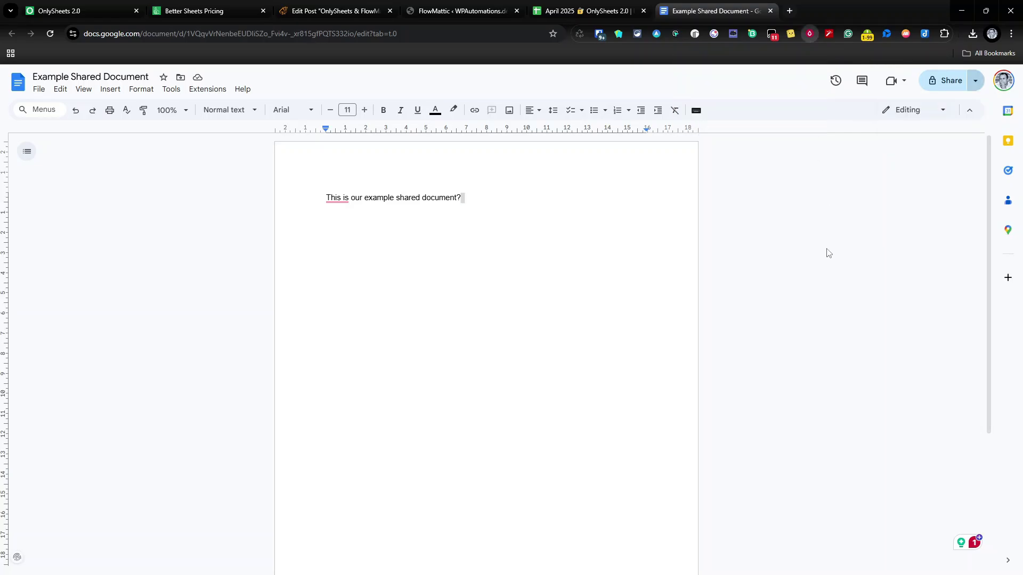
Switch to the FlowMattic site and create a new workflow.
{"action": "left_click", "coordinate": [454, 11]}
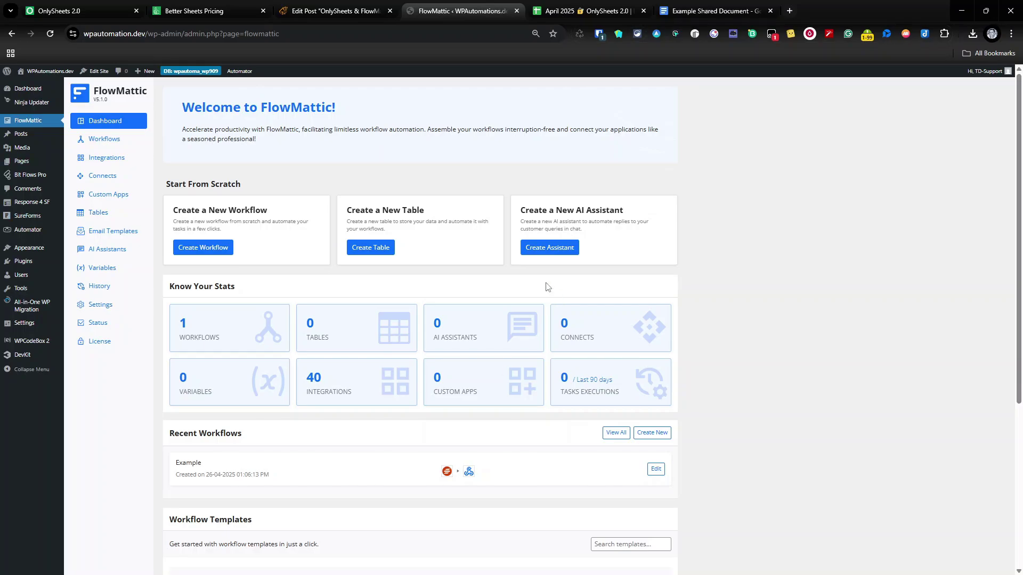
{"action": "left_click", "coordinate": [104, 139]}
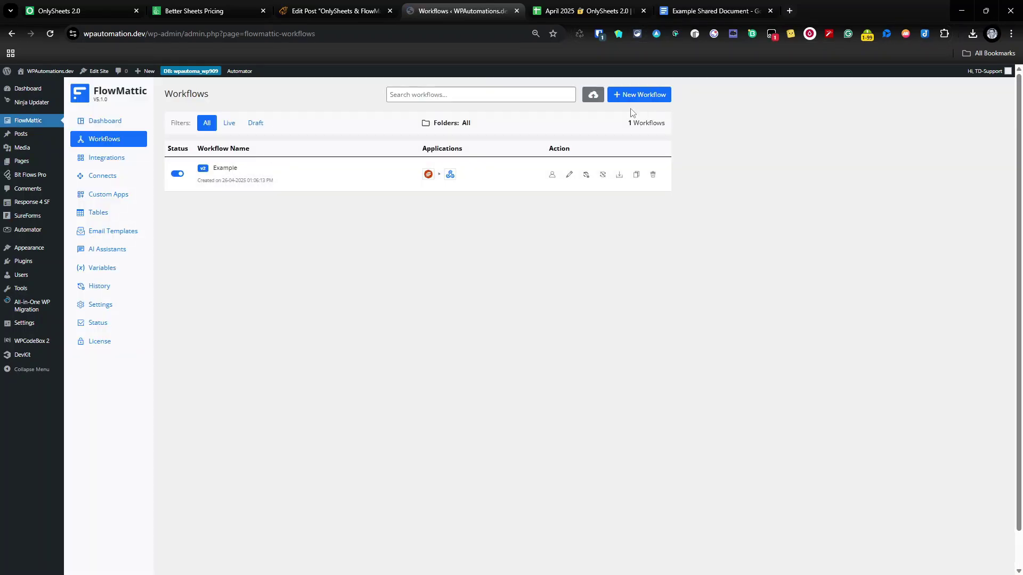
{"action": "left_click", "coordinate": [620, 94]}
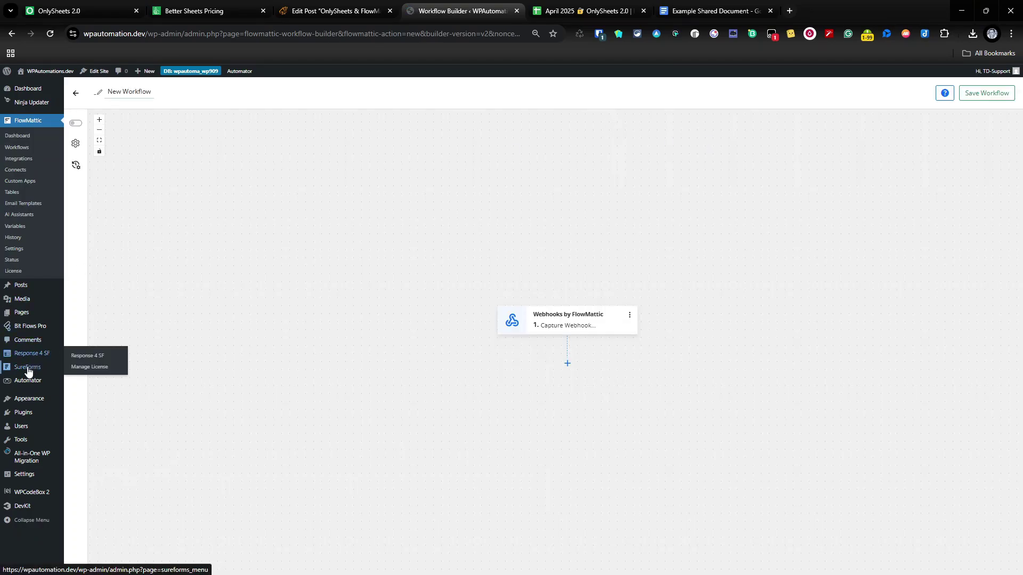
Open the SureForms list in a new tab, view the Free Google Doc Lead Magnet form, and show its first name and email fields.
{"action": "mouse_move", "coordinate": [29, 372]}
{"action": "right_click", "coordinate": [78, 380]}
{"action": "left_click", "coordinate": [133, 395]}
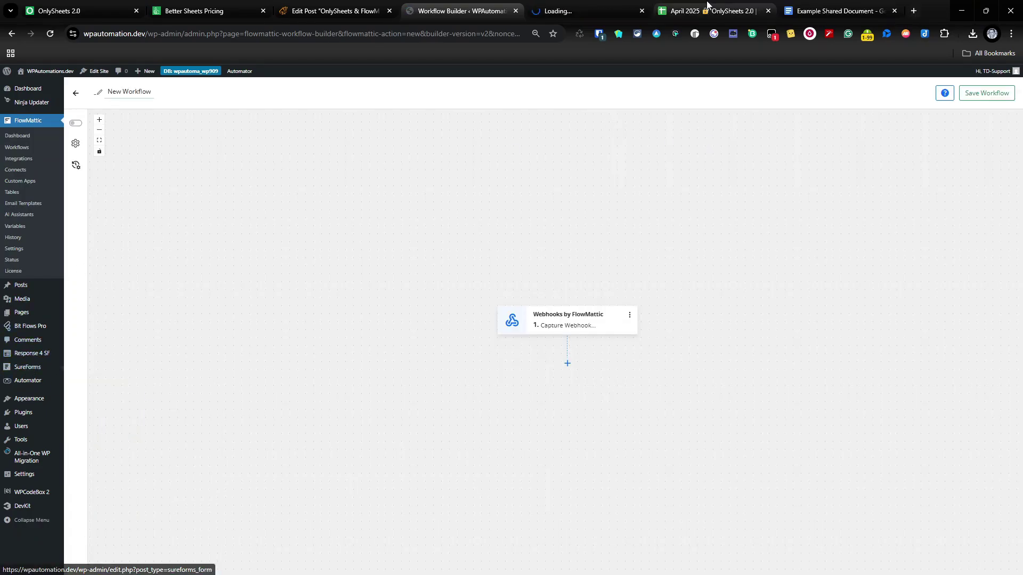
{"action": "left_click", "coordinate": [611, 6]}
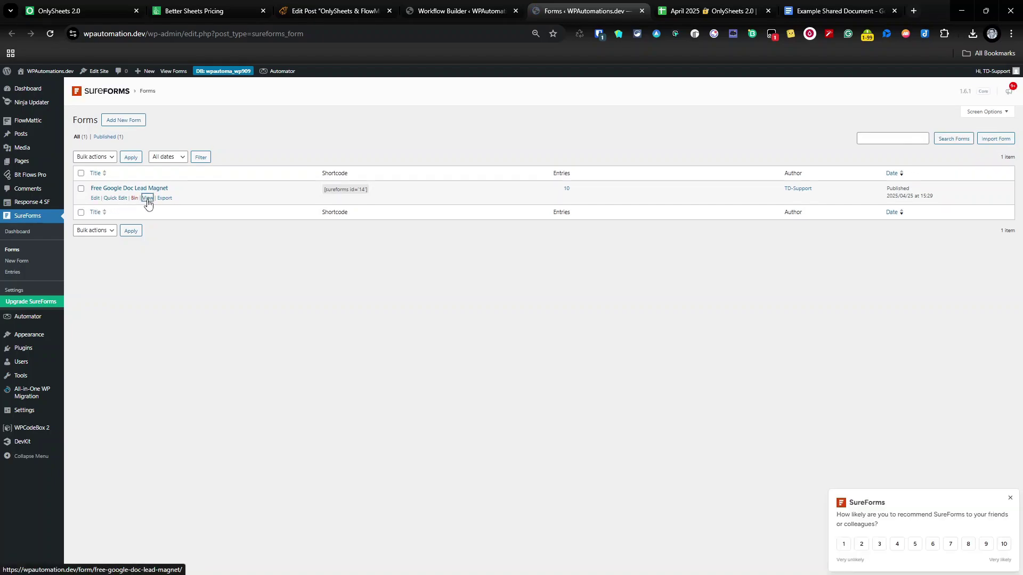
{"action": "right_click", "coordinate": [148, 197]}
{"action": "left_click", "coordinate": [186, 215]}
{"action": "key", "text": "ctrl+Tab"}
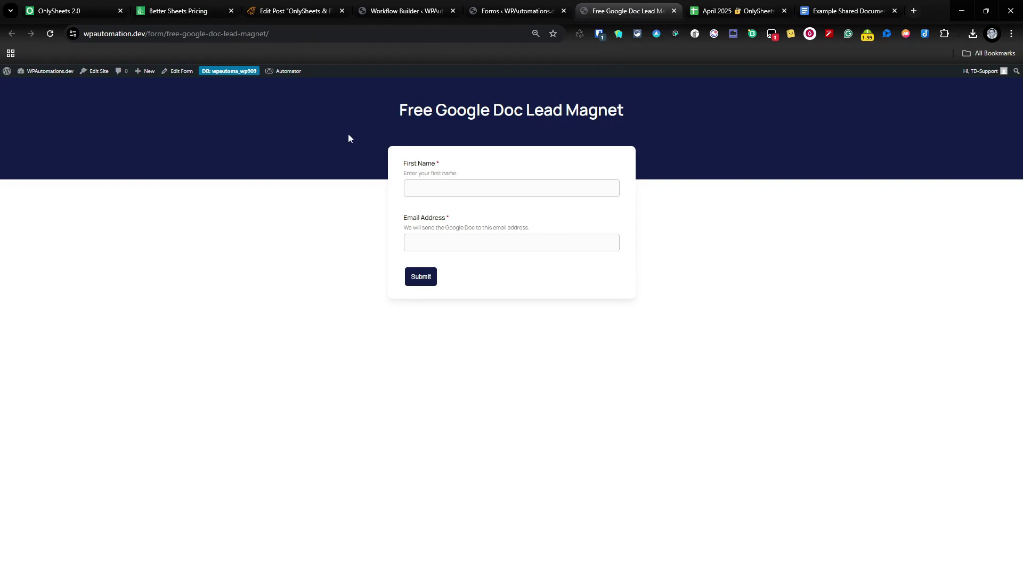
{"action": "left_click", "coordinate": [477, 193]}
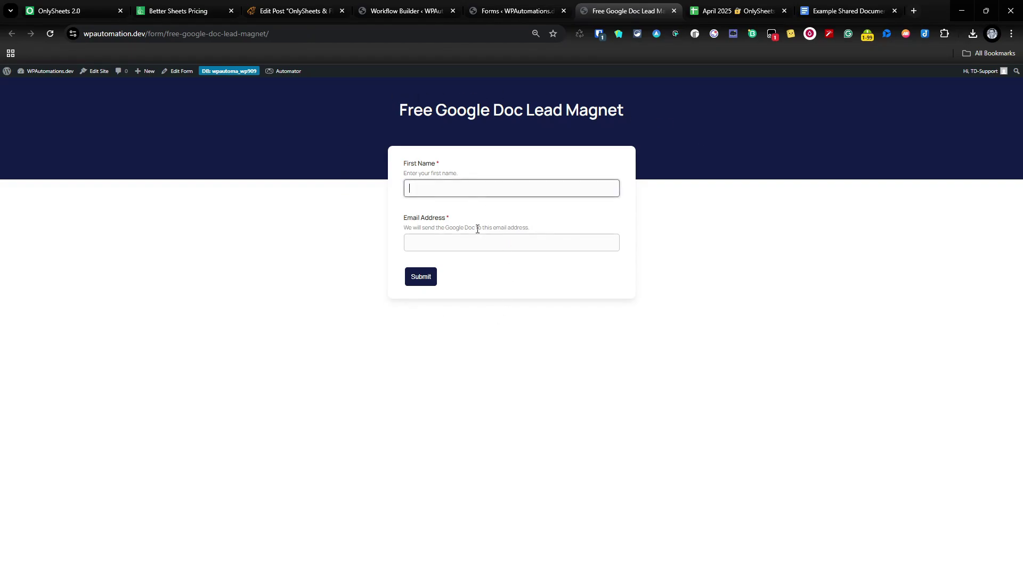
{"action": "left_click", "coordinate": [471, 243]}
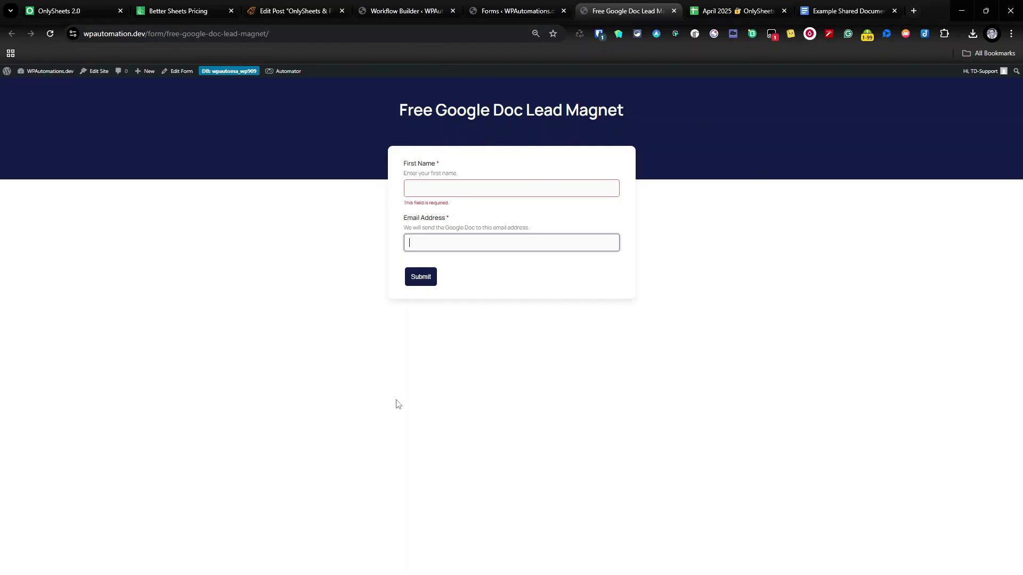
Return to the new FlowMattic workflow and change its trigger from Webhooks to SureForms with the New Form Submission event.
{"action": "left_click", "coordinate": [509, 11]}
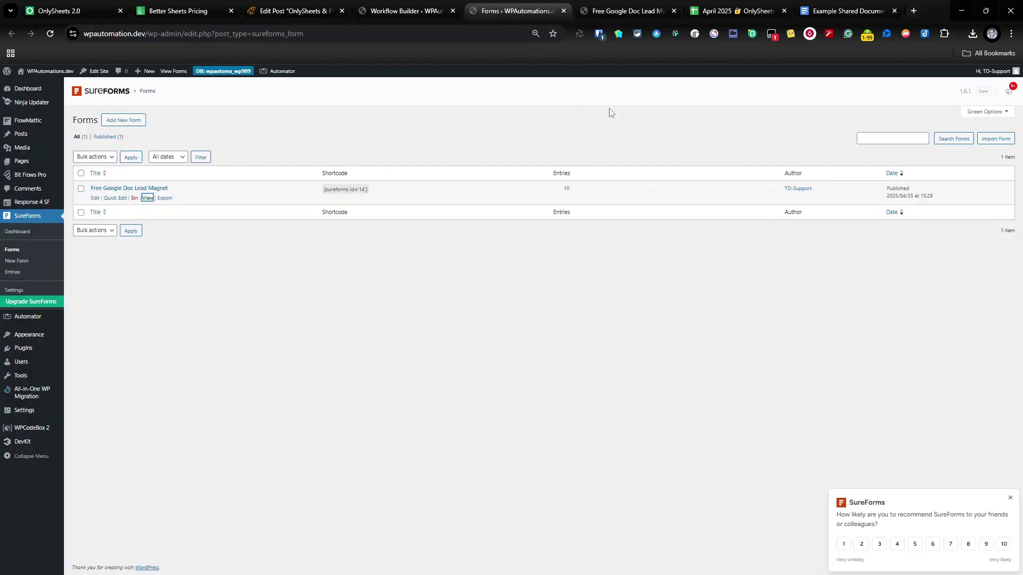
{"action": "left_click", "coordinate": [404, 11]}
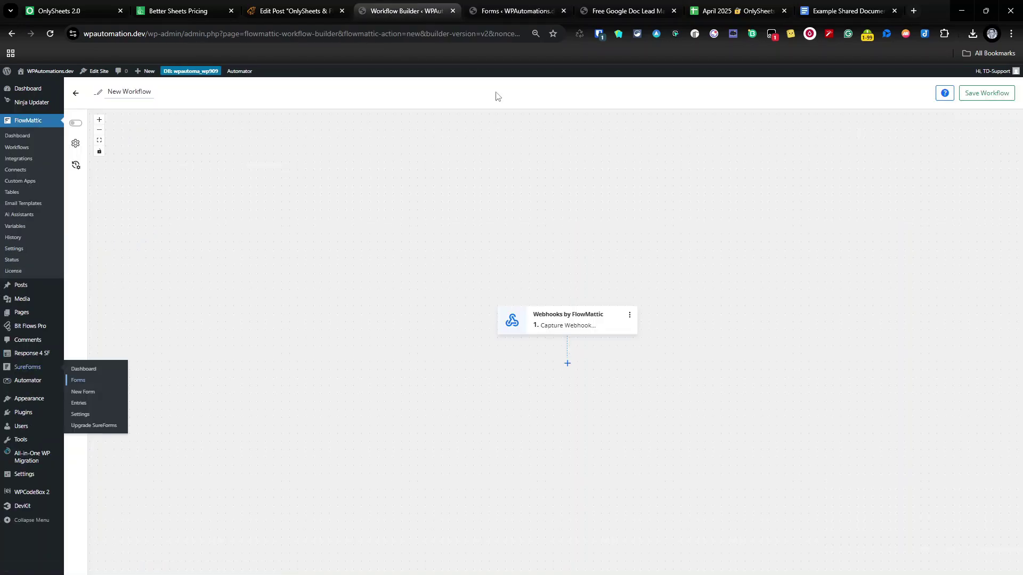
{"action": "left_click", "coordinate": [608, 328]}
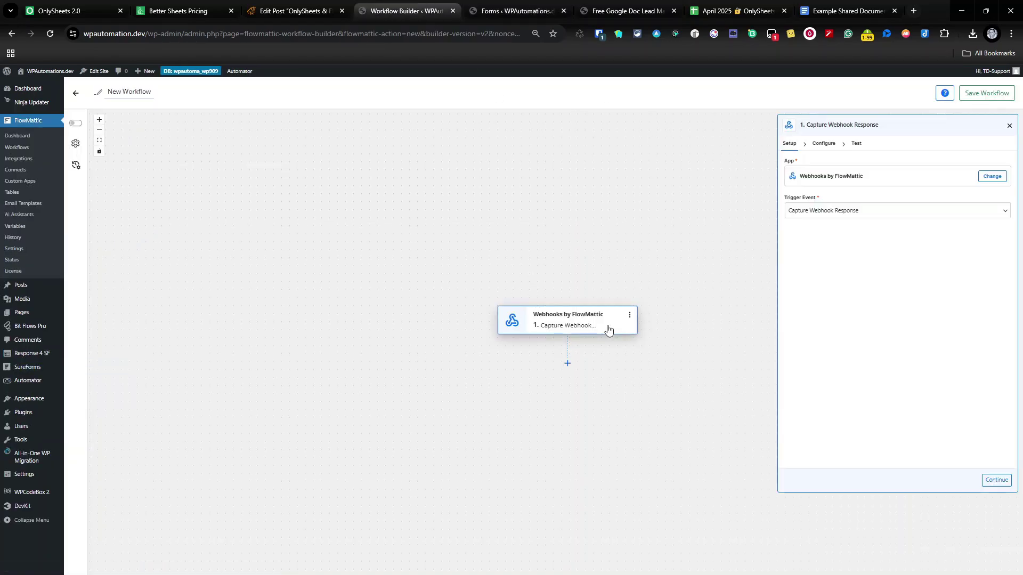
{"action": "left_click", "coordinate": [824, 145]}
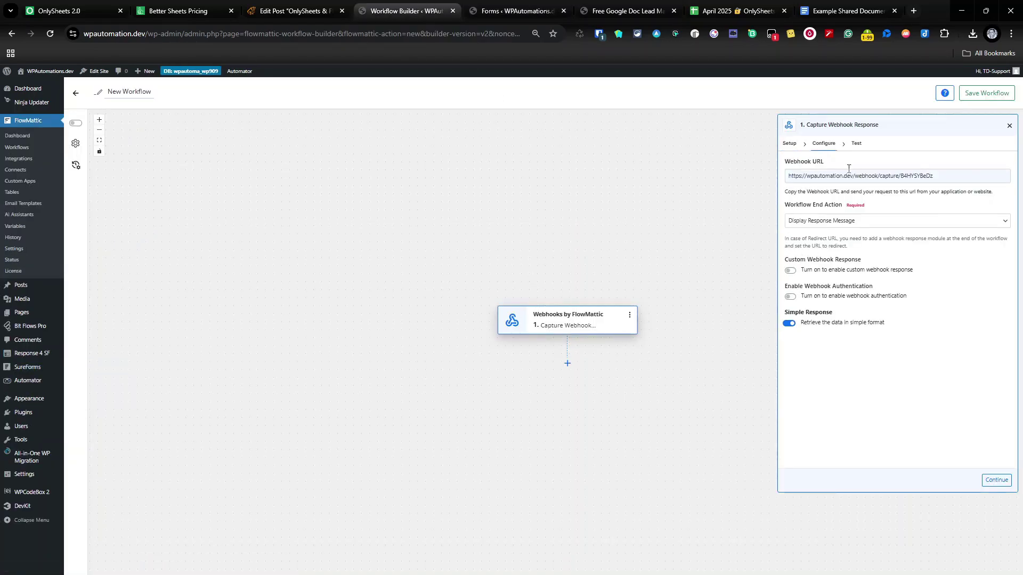
{"action": "left_click", "coordinate": [791, 146]}
{"action": "left_click", "coordinate": [992, 176]}
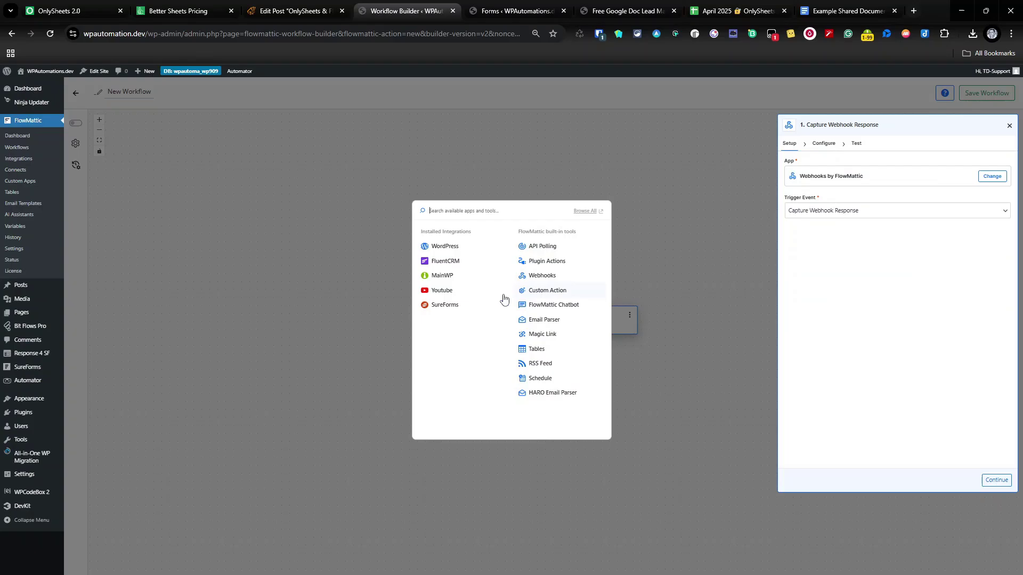
{"action": "left_click", "coordinate": [450, 302]}
{"action": "left_click", "coordinate": [887, 214]}
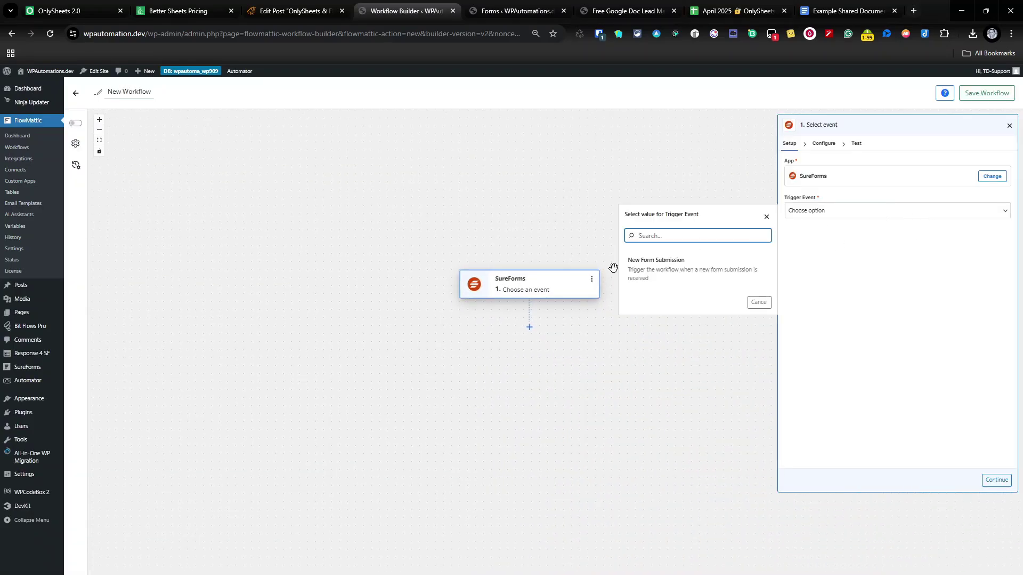
{"action": "left_click", "coordinate": [728, 278]}
Choose the form for the SureForms trigger and start capturing a test response.
{"action": "left_click", "coordinate": [831, 146]}
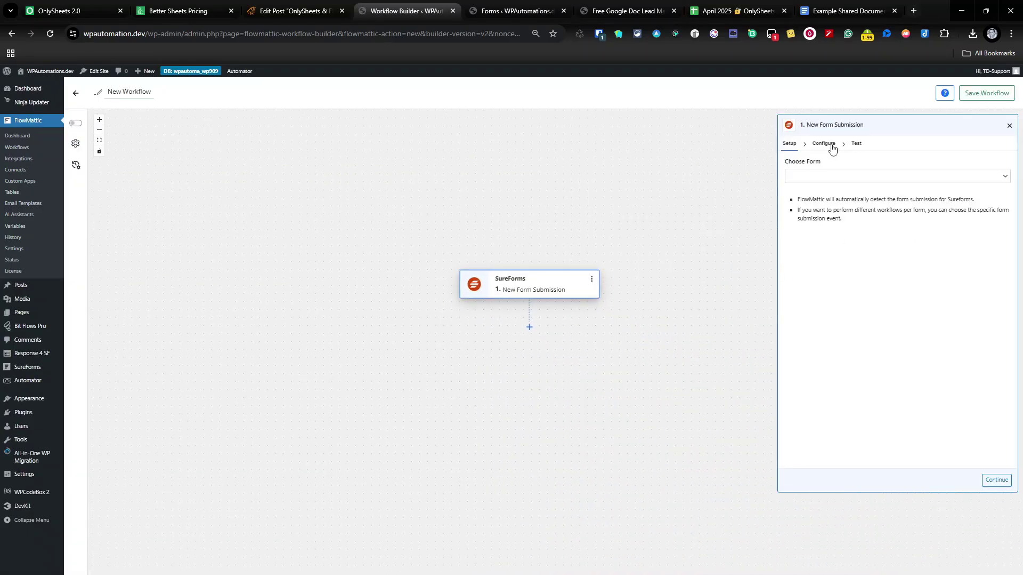
{"action": "left_click", "coordinate": [838, 177]}
{"action": "left_click", "coordinate": [665, 227]}
{"action": "left_click", "coordinate": [1005, 481]}
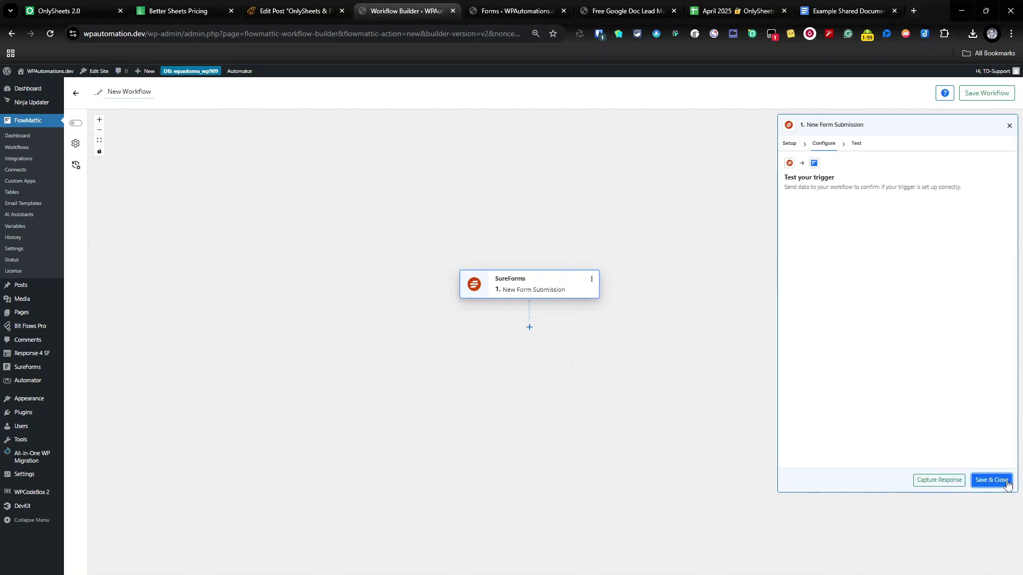
{"action": "left_click", "coordinate": [933, 487]}
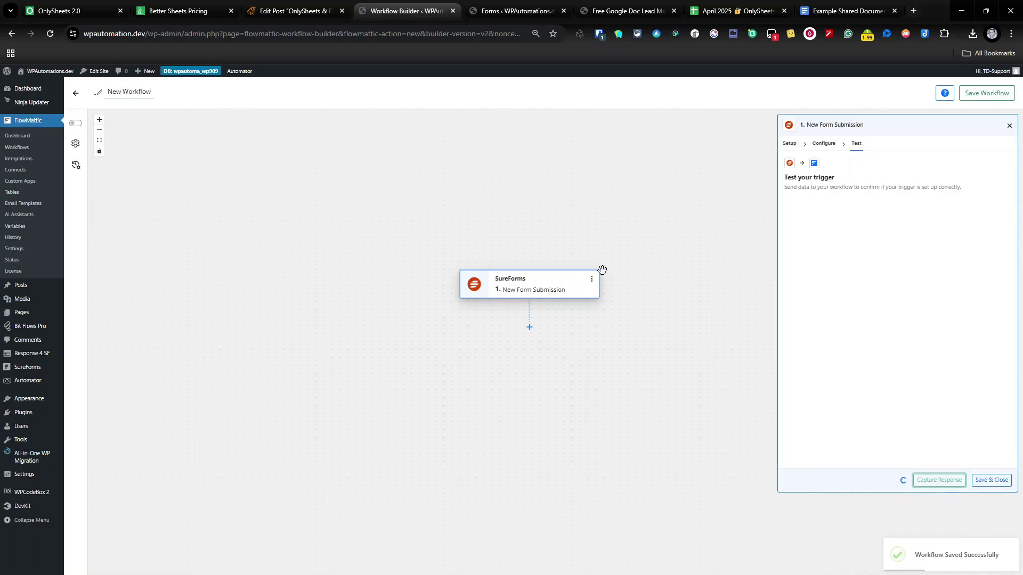
Submit the Free Google Doc Lead Magnet form with a placeholder first name and a dummy email address.
{"action": "left_click", "coordinate": [609, 12]}
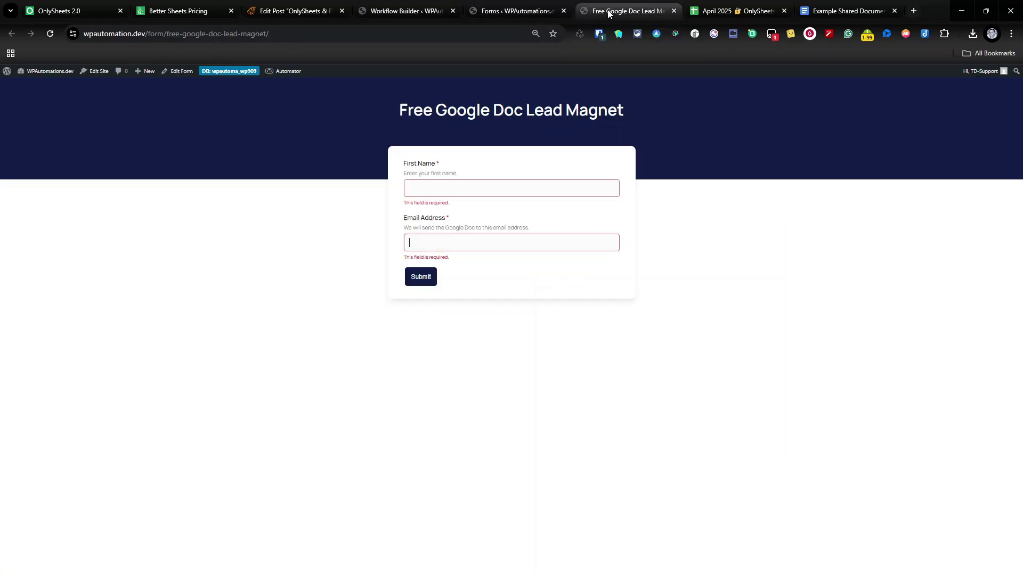
{"action": "left_click", "coordinate": [458, 184]}
{"action": "type", "text": "C"}
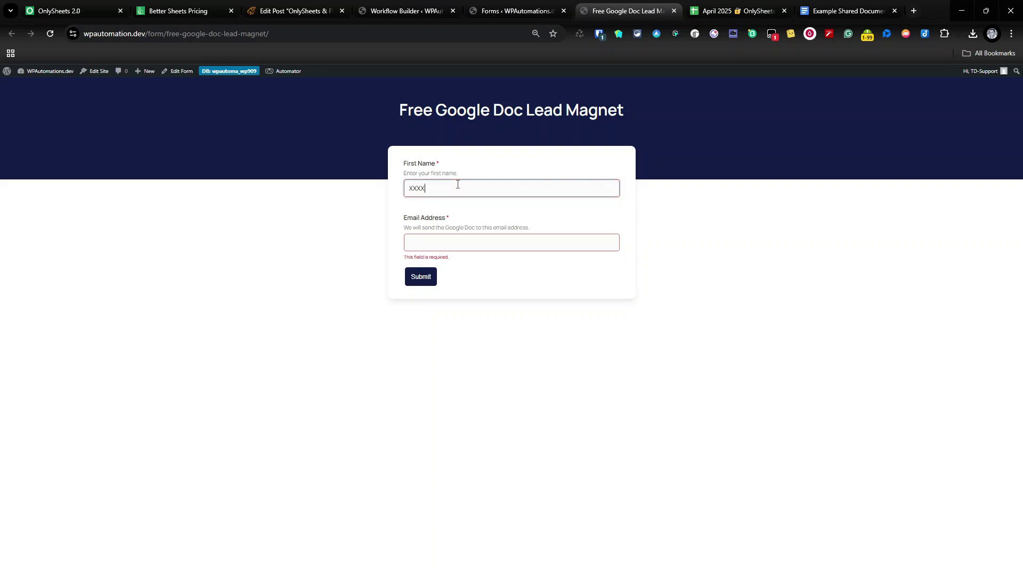
{"action": "key", "text": "Tab"}
{"action": "type", "text": "x"}
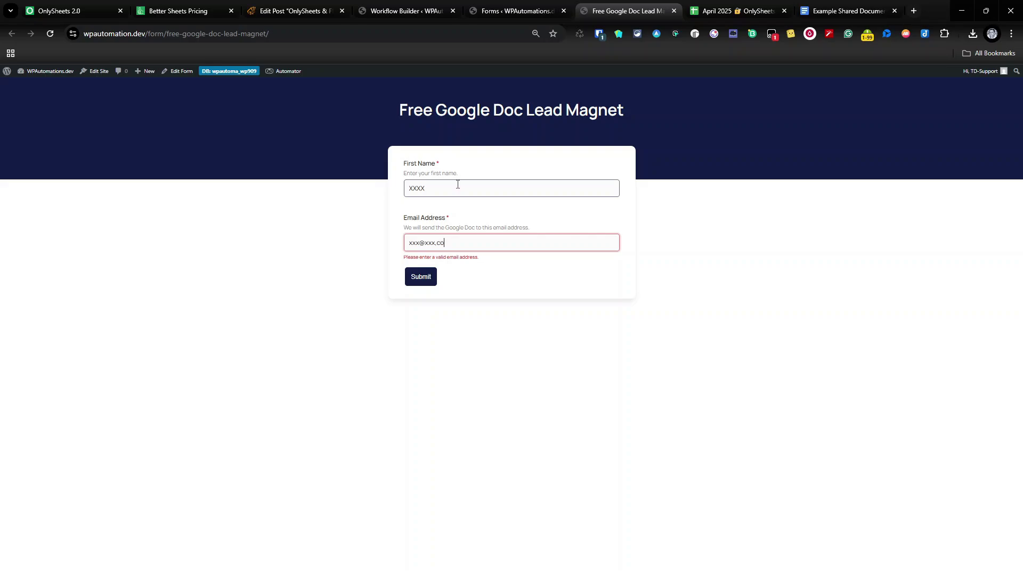
{"action": "left_click", "coordinate": [420, 276]}
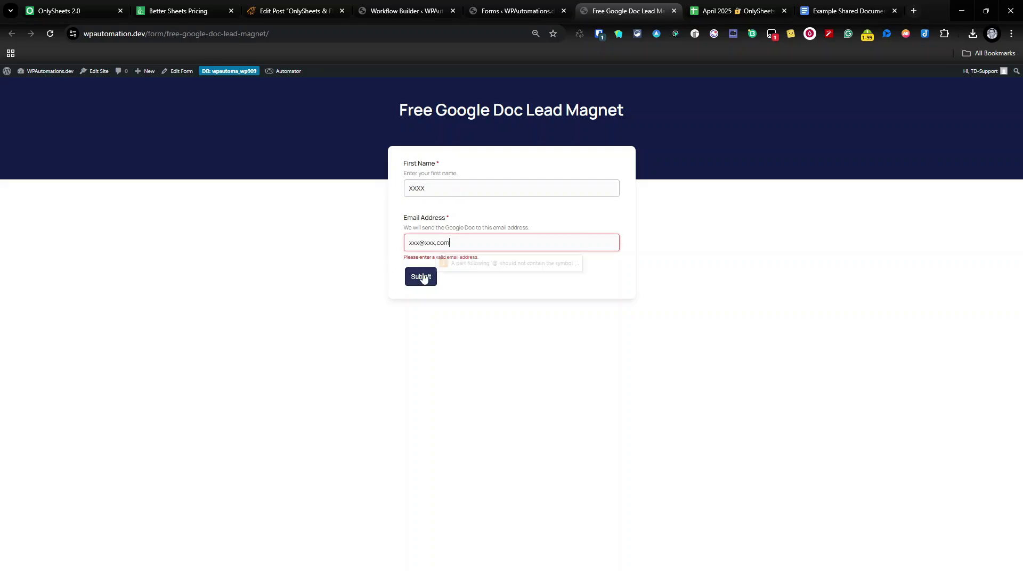
{"action": "key", "text": "BackSpace"}
{"action": "type", "text": "."}
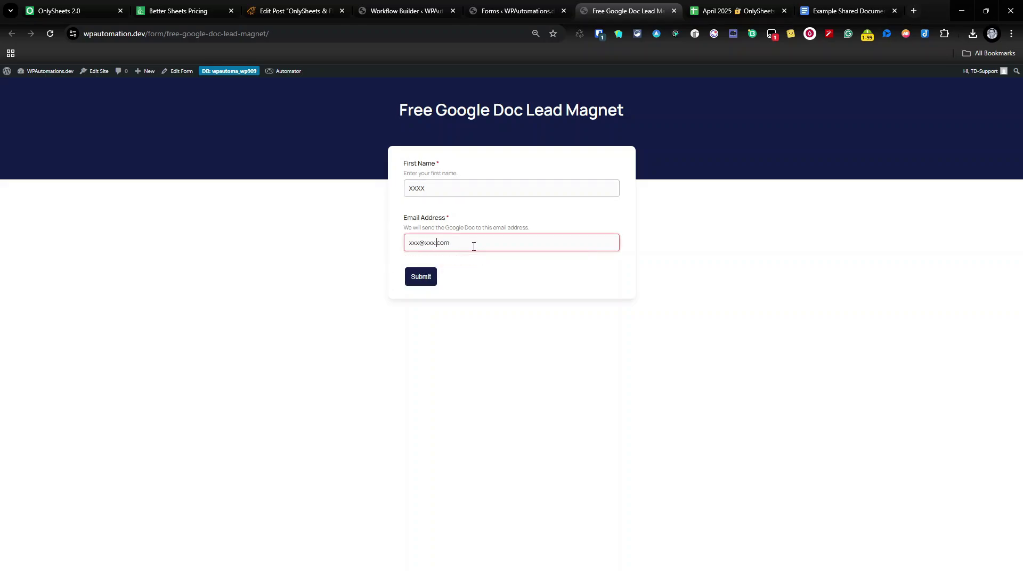
{"action": "left_click", "coordinate": [415, 277]}
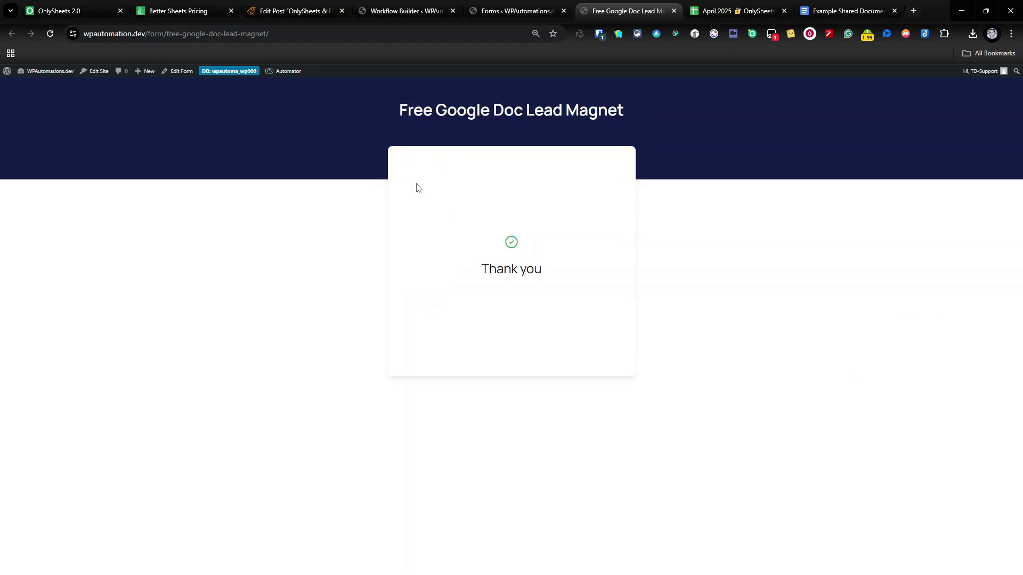
Back in the workflow builder, use captured Response 1 for the trigger, then save and close the trigger settings.
{"action": "left_click", "coordinate": [409, 11]}
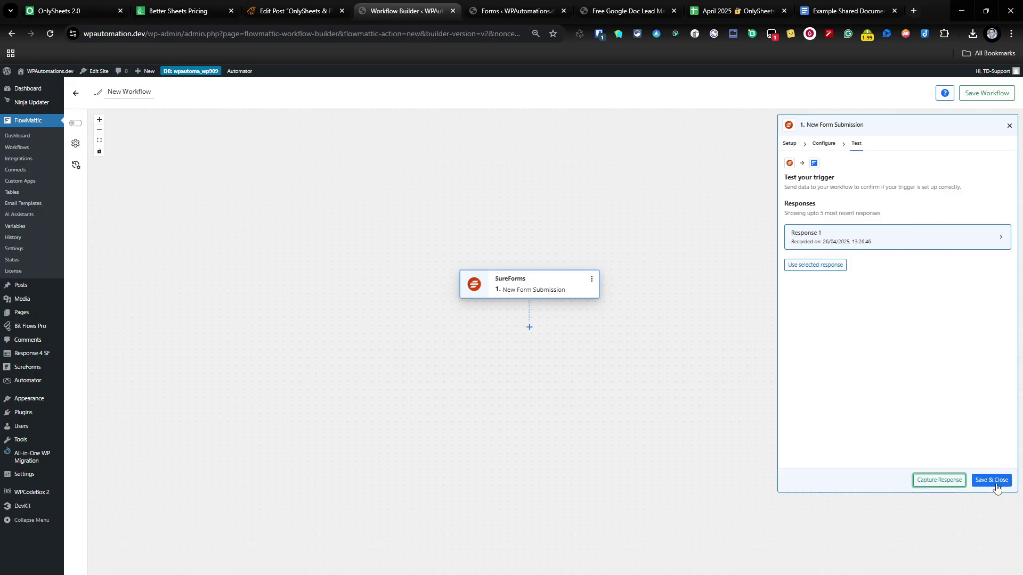
{"action": "left_click", "coordinate": [828, 266]}
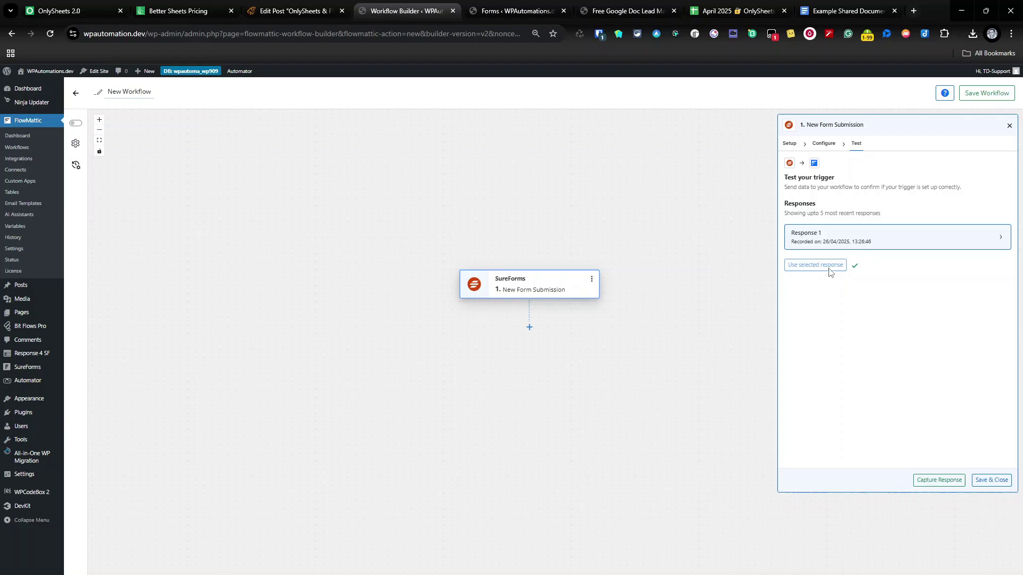
{"action": "left_click", "coordinate": [1003, 480]}
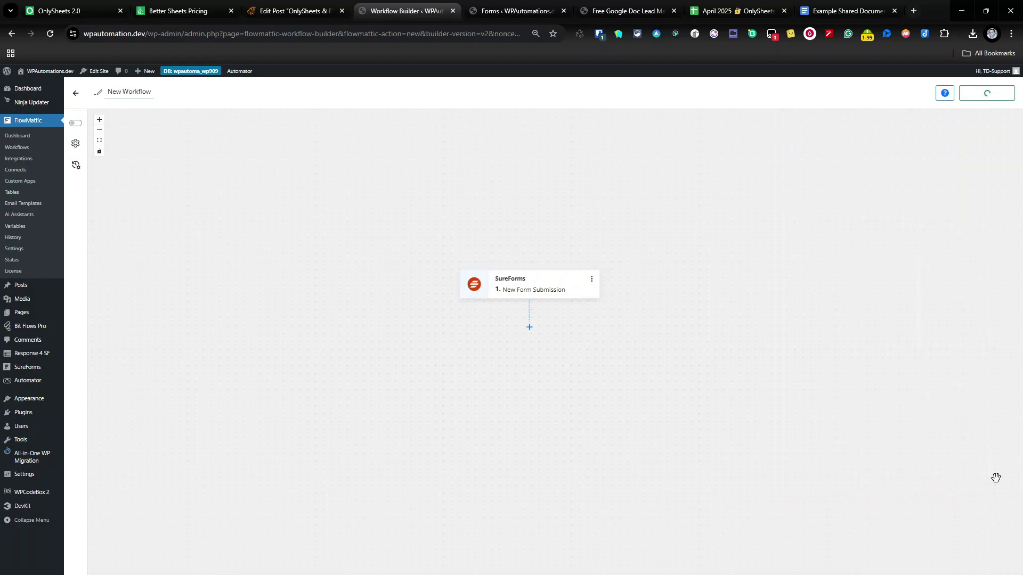
Add a Webhook Outgoing action after the trigger with the Submit Data to Webhook event and continue to its configuration.
{"action": "left_click", "coordinate": [528, 328]}
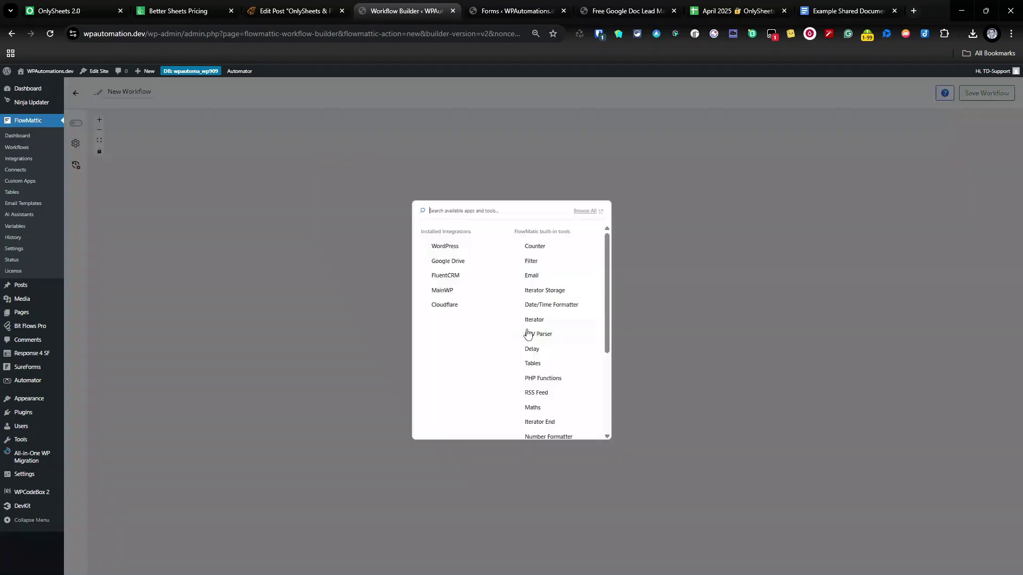
{"action": "scroll", "coordinate": [580, 372], "scroll_direction": "down", "scroll_amount": 2}
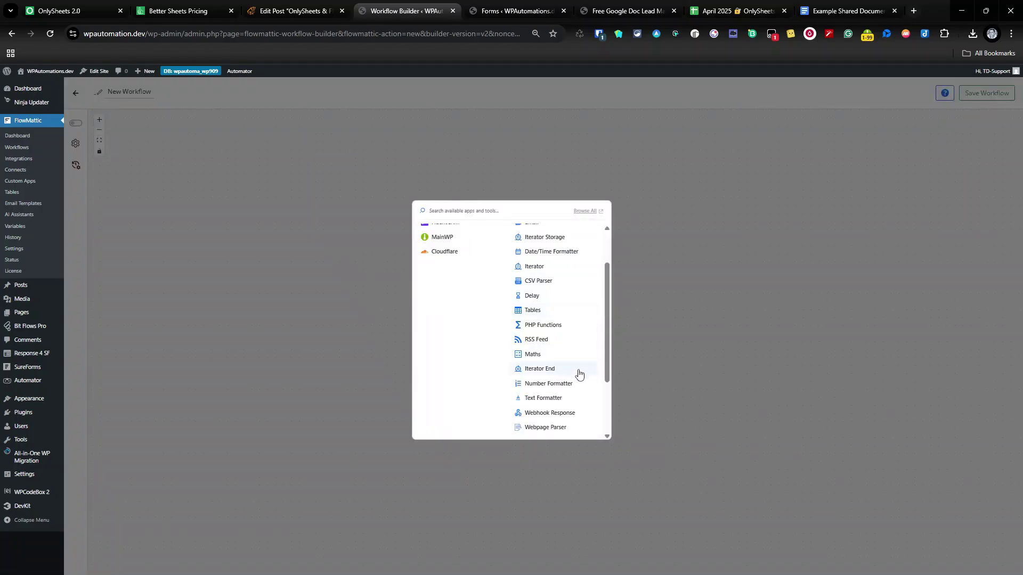
{"action": "scroll", "coordinate": [580, 405], "scroll_direction": "down", "scroll_amount": 1}
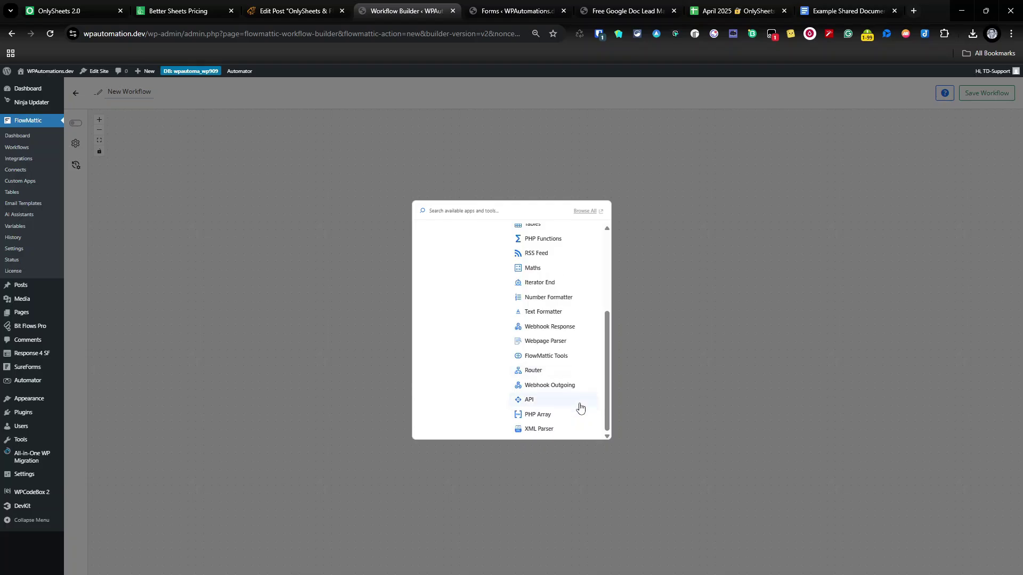
{"action": "left_click", "coordinate": [573, 389]}
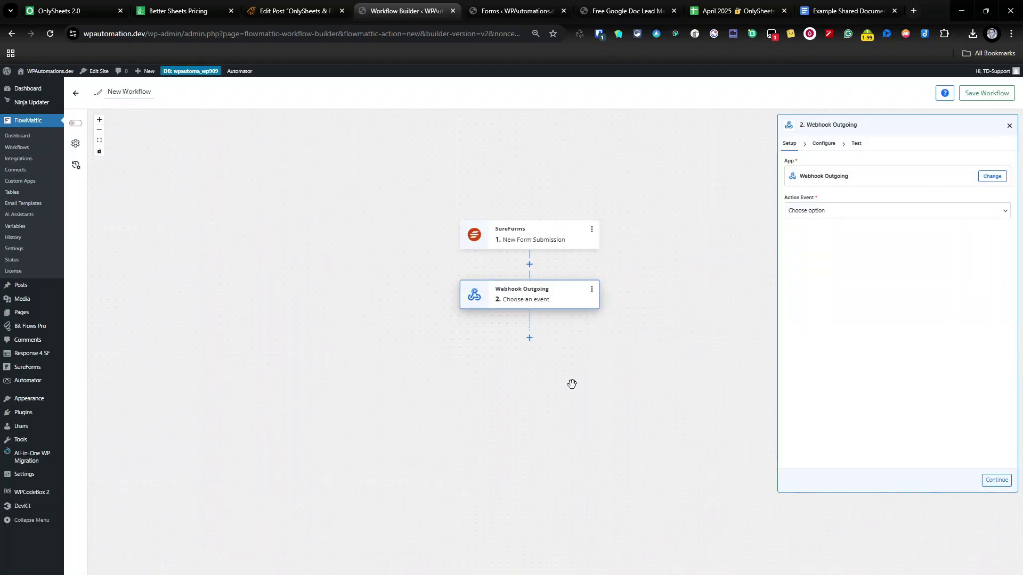
{"action": "left_click", "coordinate": [833, 215]}
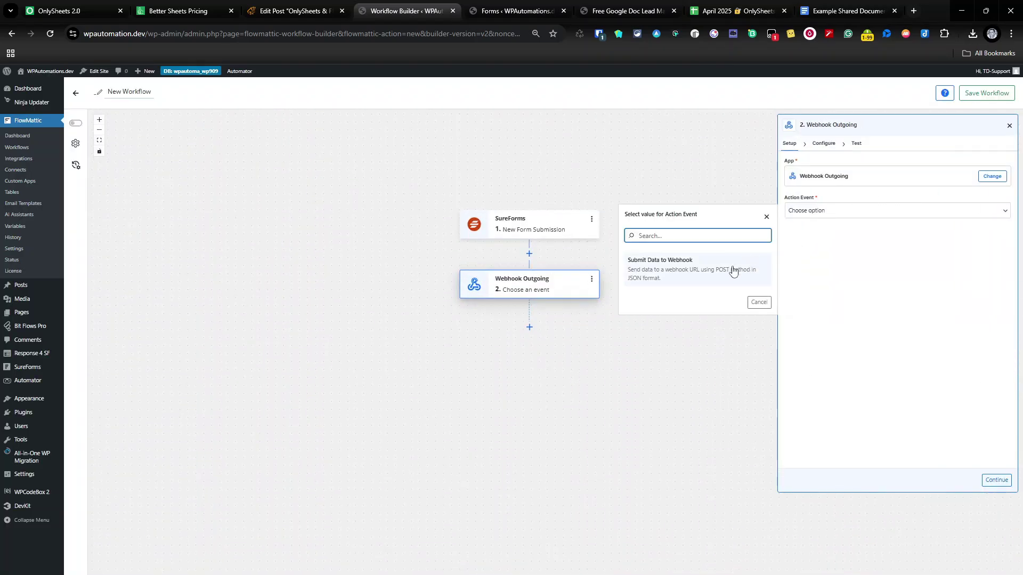
{"action": "left_click", "coordinate": [691, 277]}
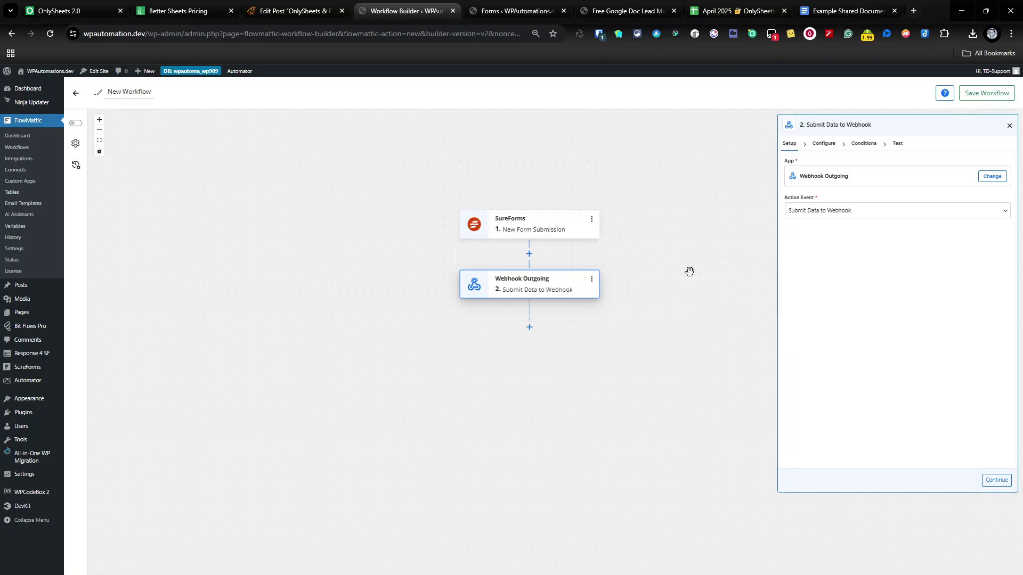
{"action": "left_click", "coordinate": [994, 481]}
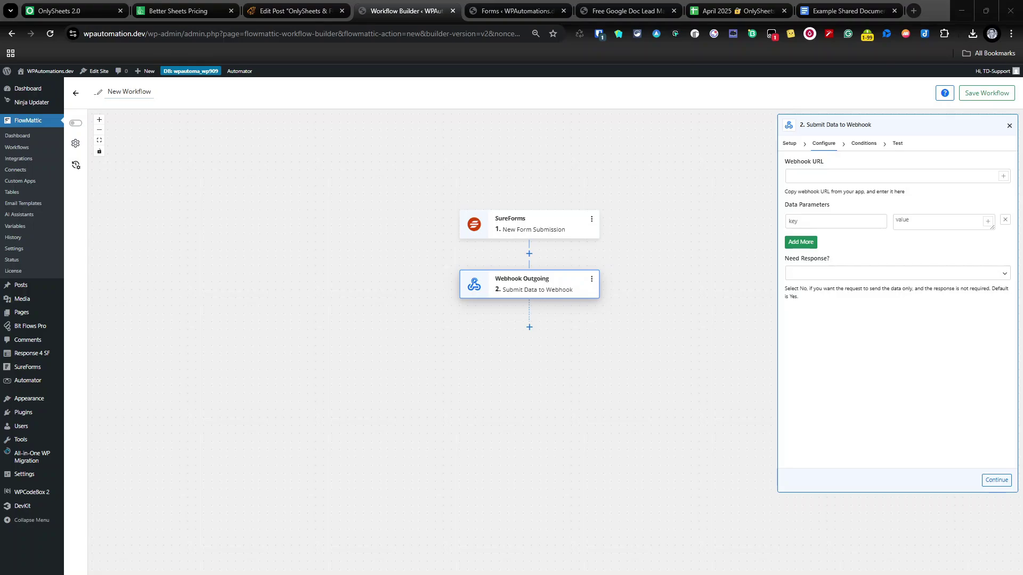
Switch to the OnlySheets 2.0 spreadsheet and highlight the Deploy as Webapp instructions on the README 2.0 sheet.
{"action": "left_click", "coordinate": [38, 10]}
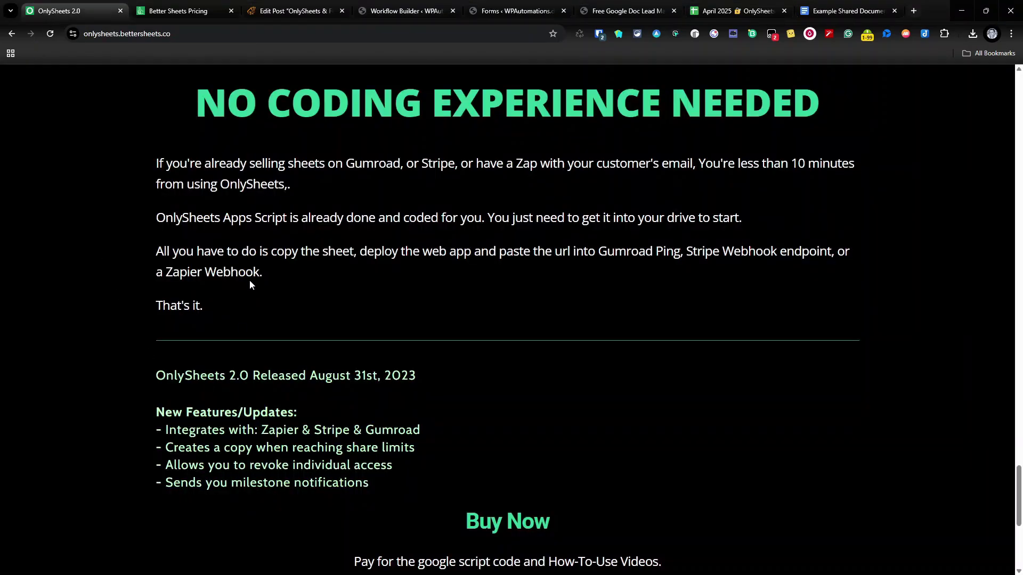
{"action": "left_click", "coordinate": [178, 11]}
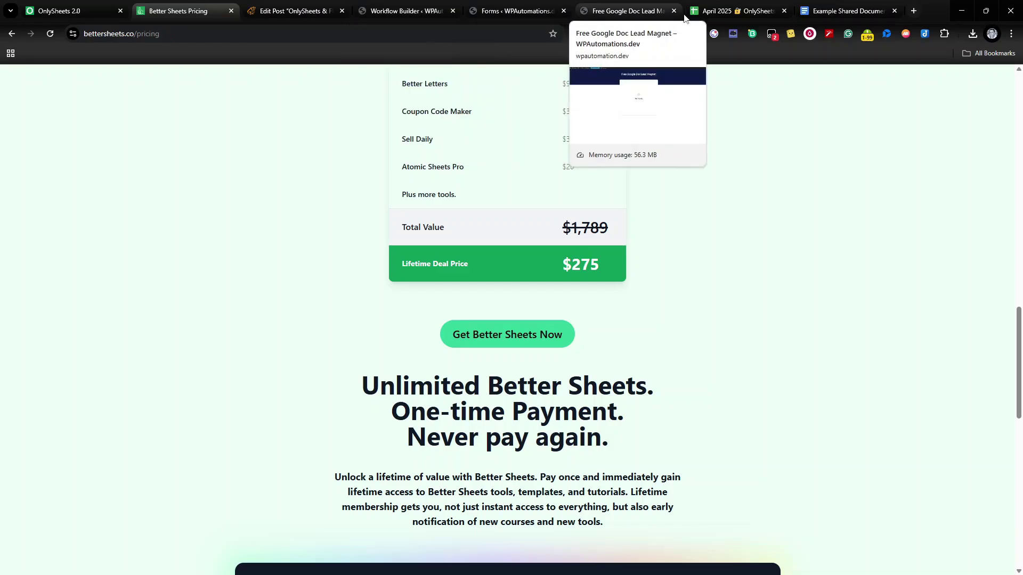
{"action": "left_click", "coordinate": [714, 11]}
{"action": "left_click", "coordinate": [84, 566]}
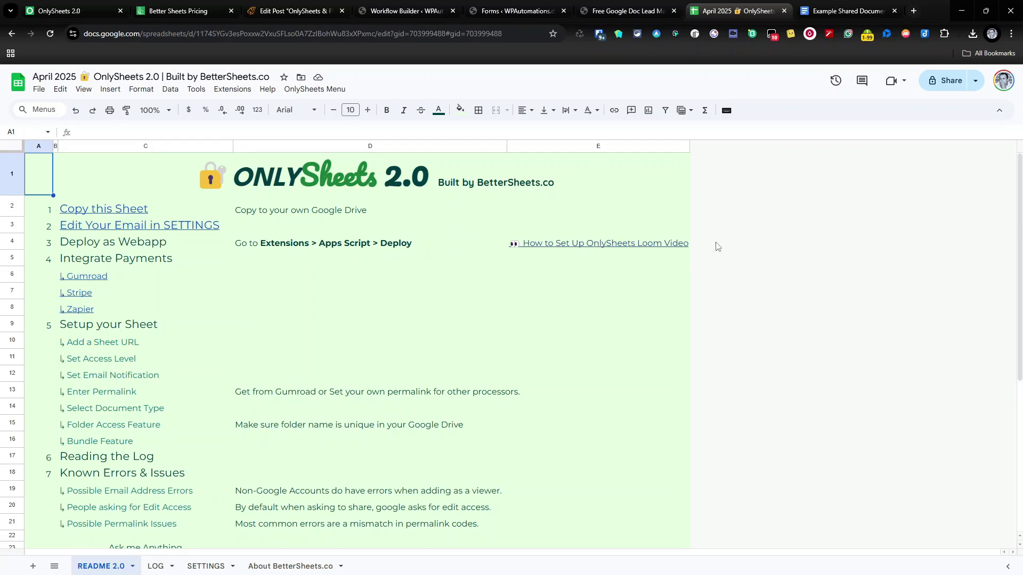
{"action": "left_click_drag", "start_coordinate": [84, 242], "coordinate": [617, 250]}
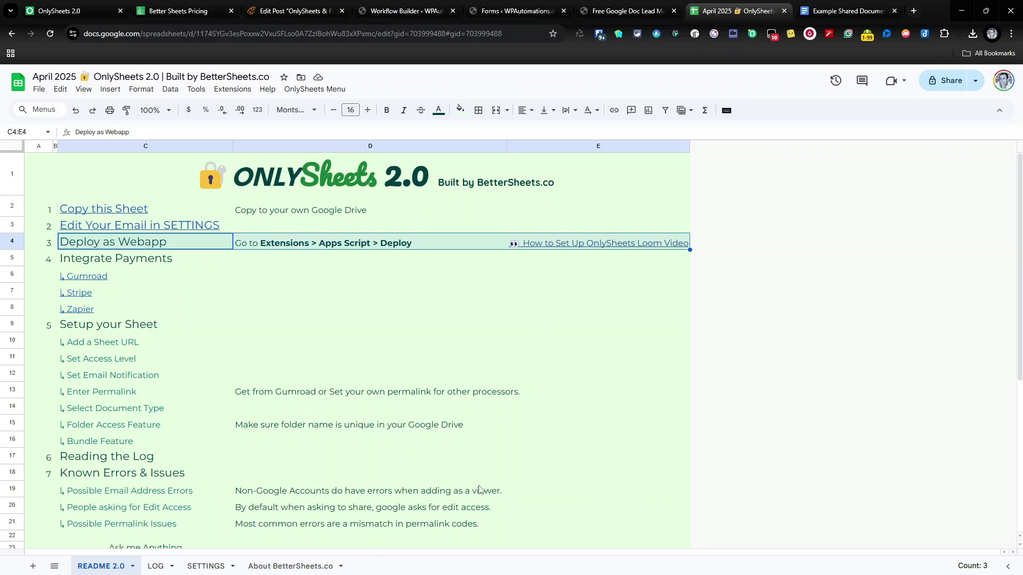
{"action": "left_click", "coordinate": [208, 568]}
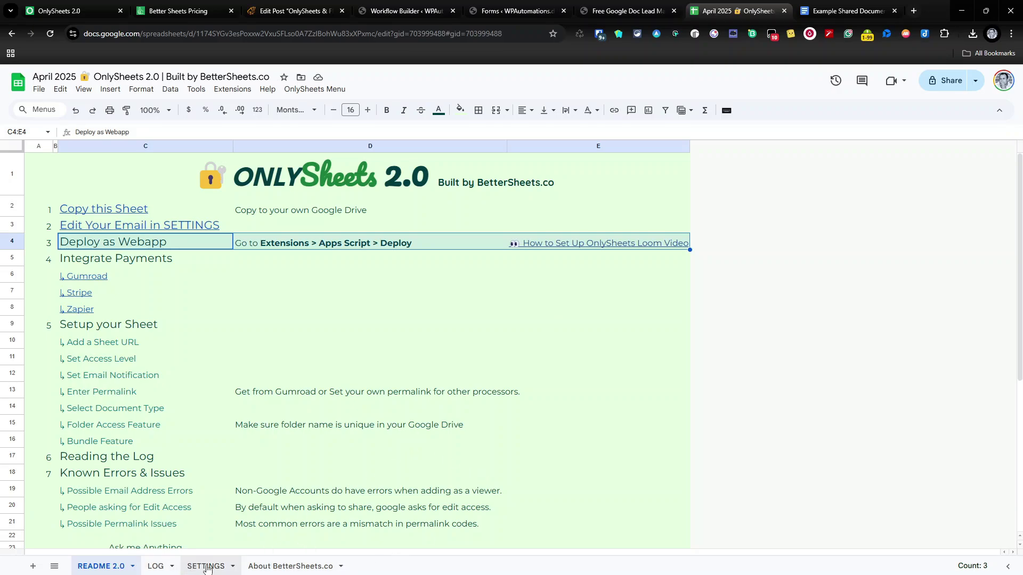
Back in the workflow builder, paste the OnlySheets web app URL as the Webhook URL and set Need Response to No.
{"action": "left_click", "coordinate": [536, 14]}
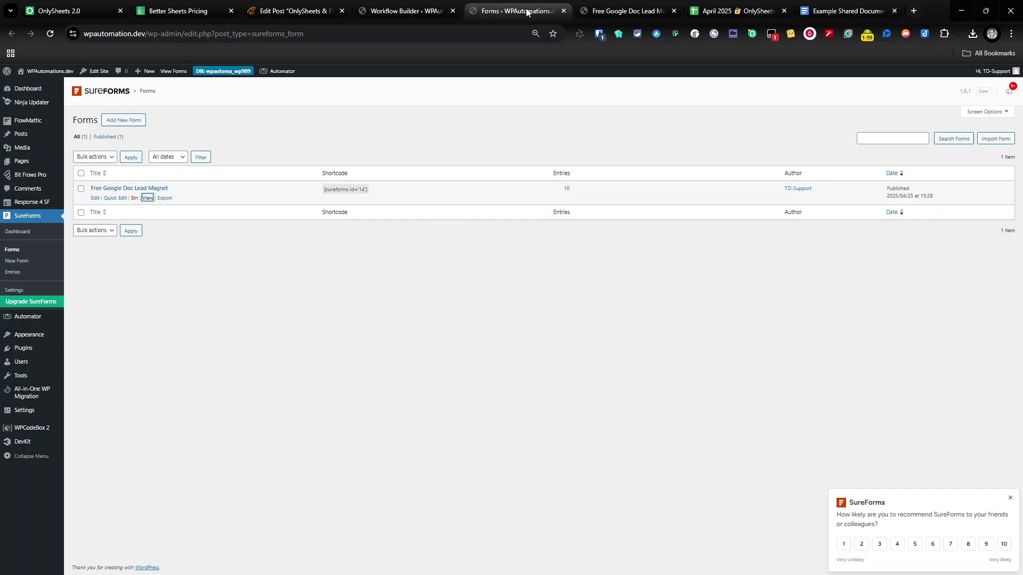
{"action": "left_click", "coordinate": [426, 12]}
{"action": "left_click", "coordinate": [838, 178]}
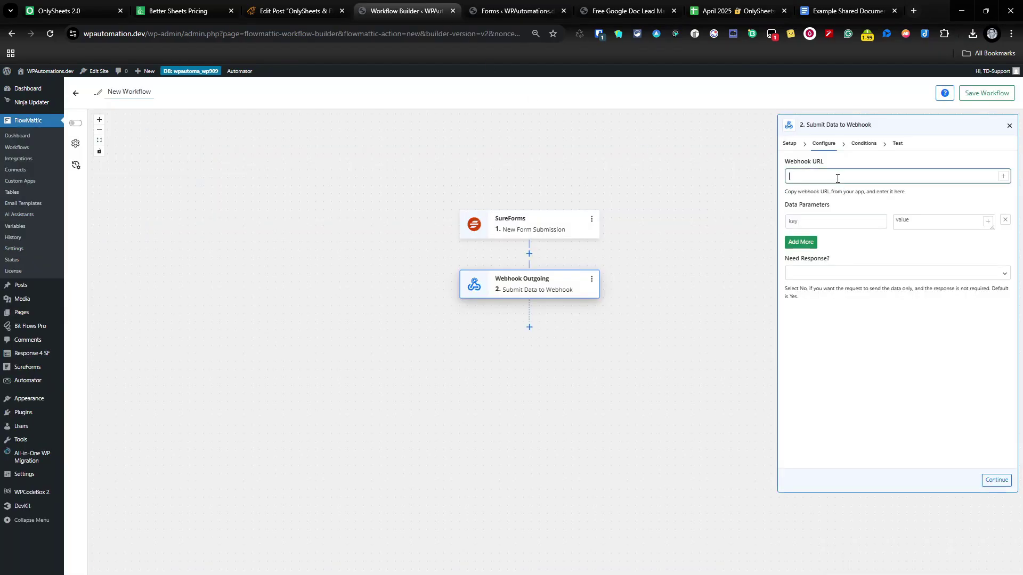
{"action": "key", "text": "ctrl+v"}
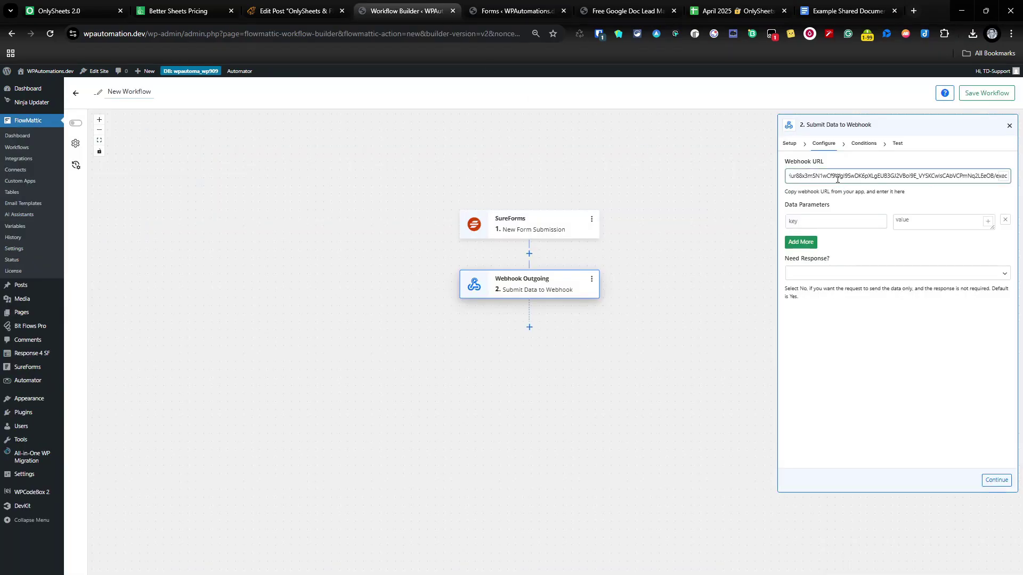
{"action": "left_click", "coordinate": [841, 206]}
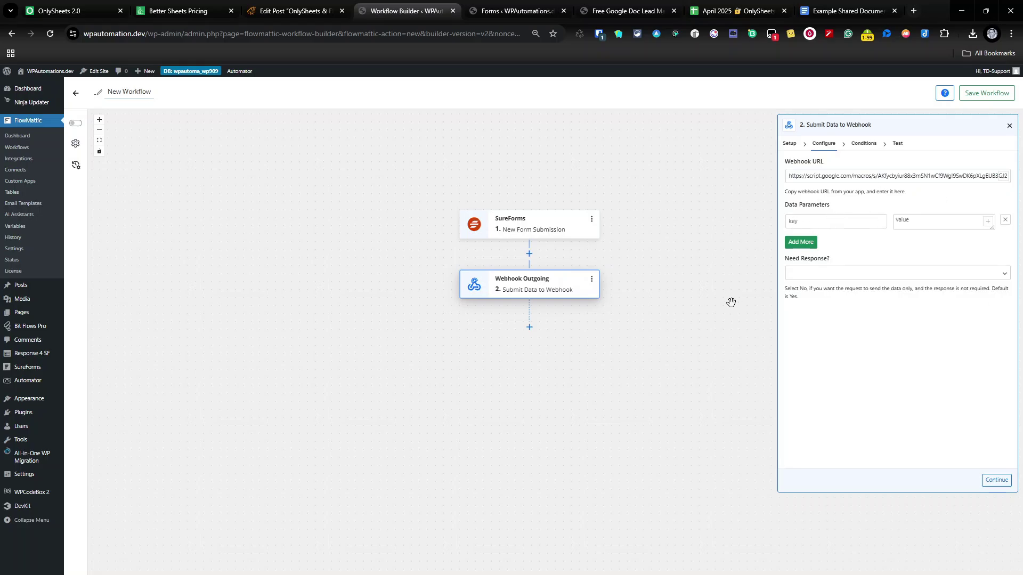
{"action": "left_click", "coordinate": [819, 273]}
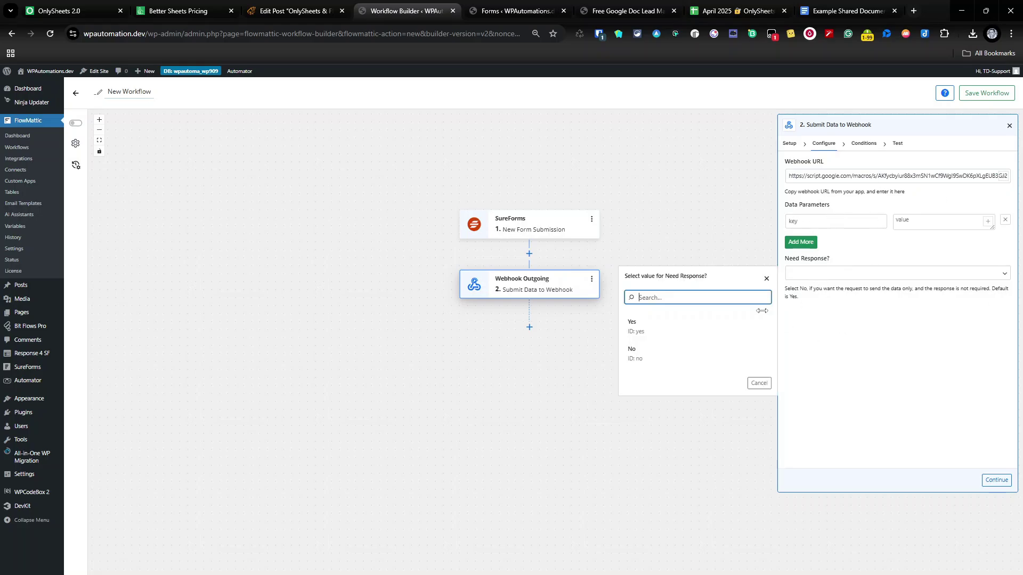
{"action": "left_click", "coordinate": [660, 355]}
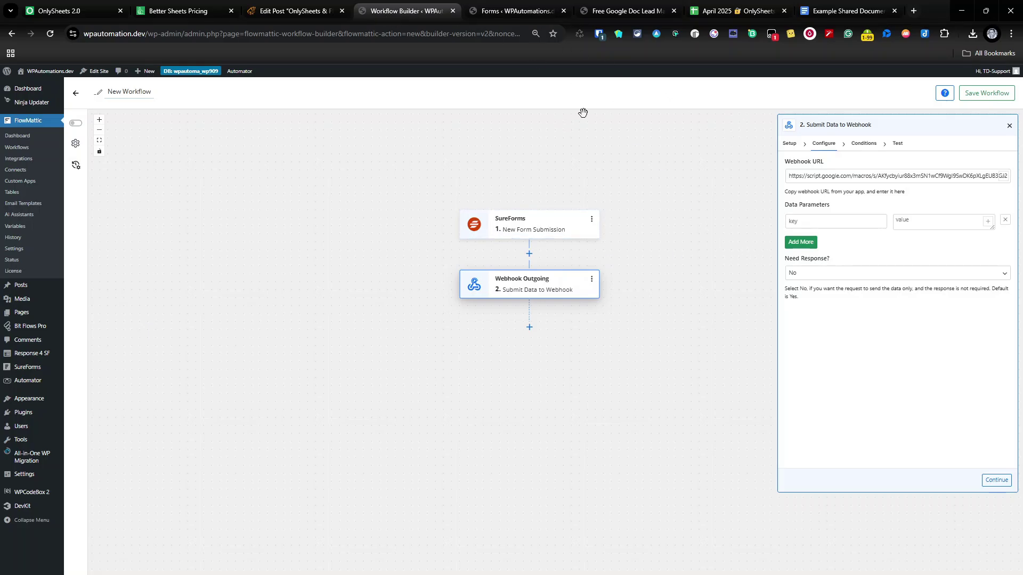
Copy the permalink videoexample from the spreadsheet's SETTINGS sheet and add it as the webhook's permalink data parameter.
{"action": "left_click", "coordinate": [735, 11]}
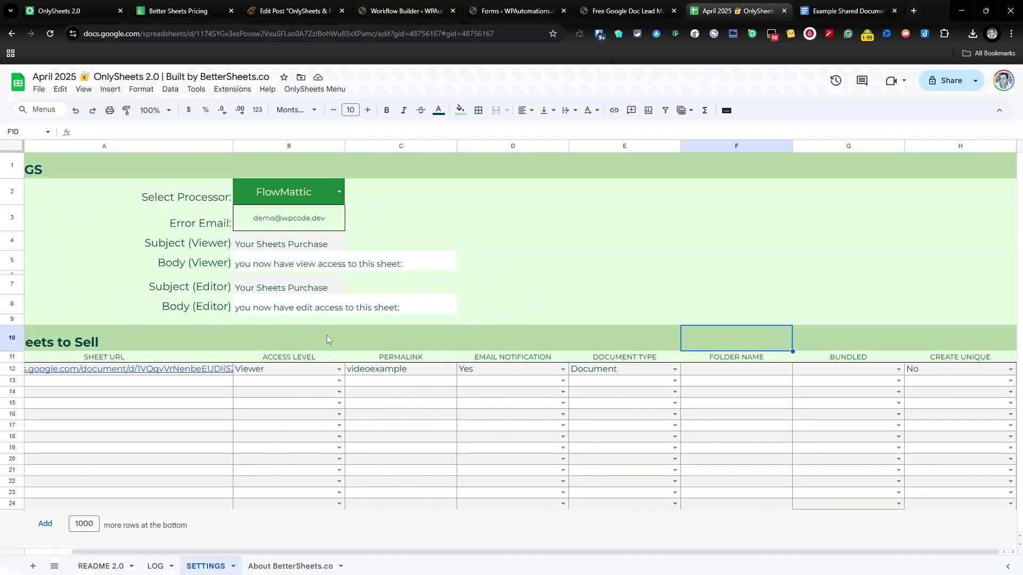
{"action": "left_click", "coordinate": [417, 372]}
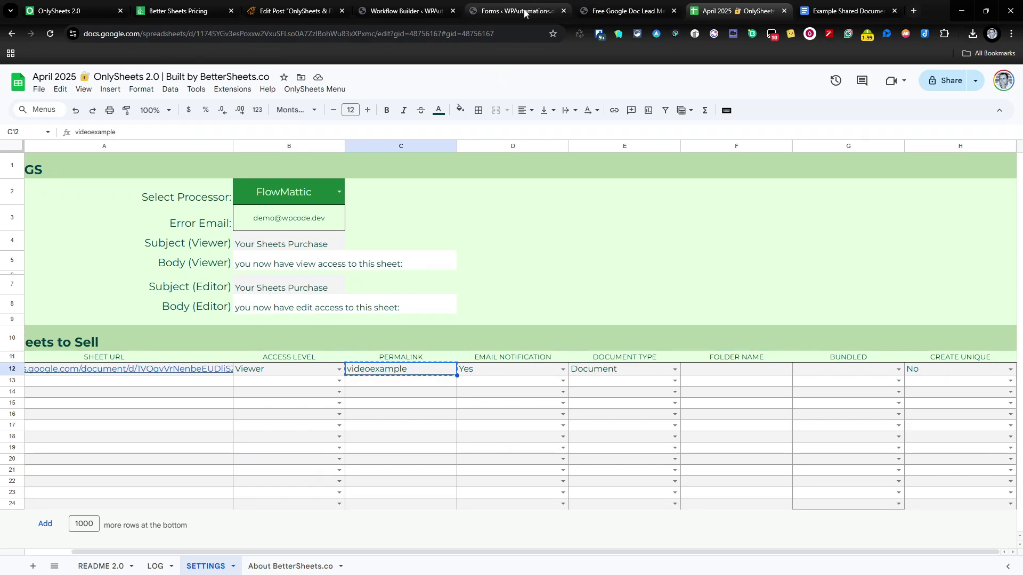
{"action": "left_click", "coordinate": [404, 10]}
{"action": "left_click", "coordinate": [901, 218]}
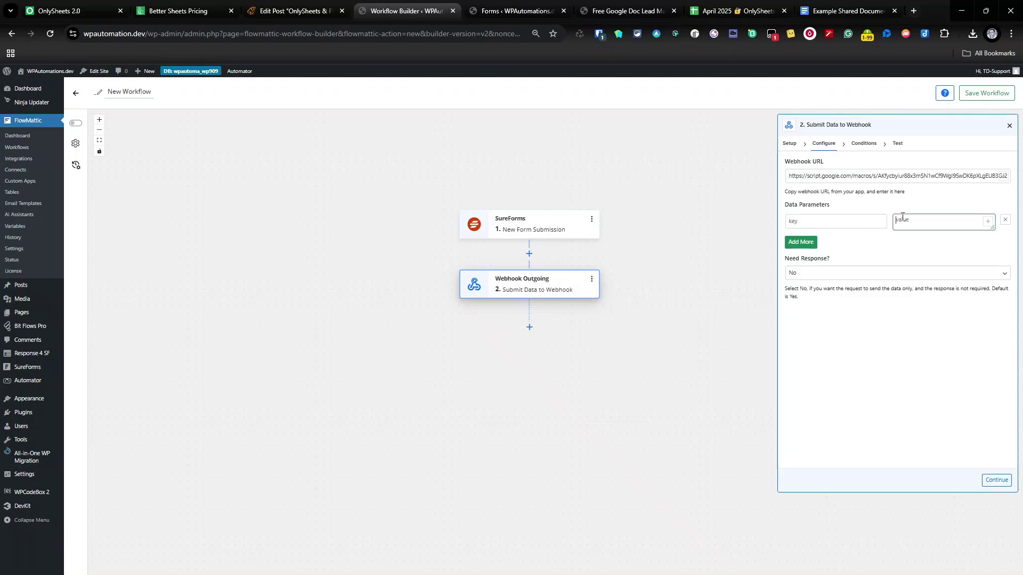
{"action": "type", "text": "videoexample"}
{"action": "left_click", "coordinate": [794, 222]}
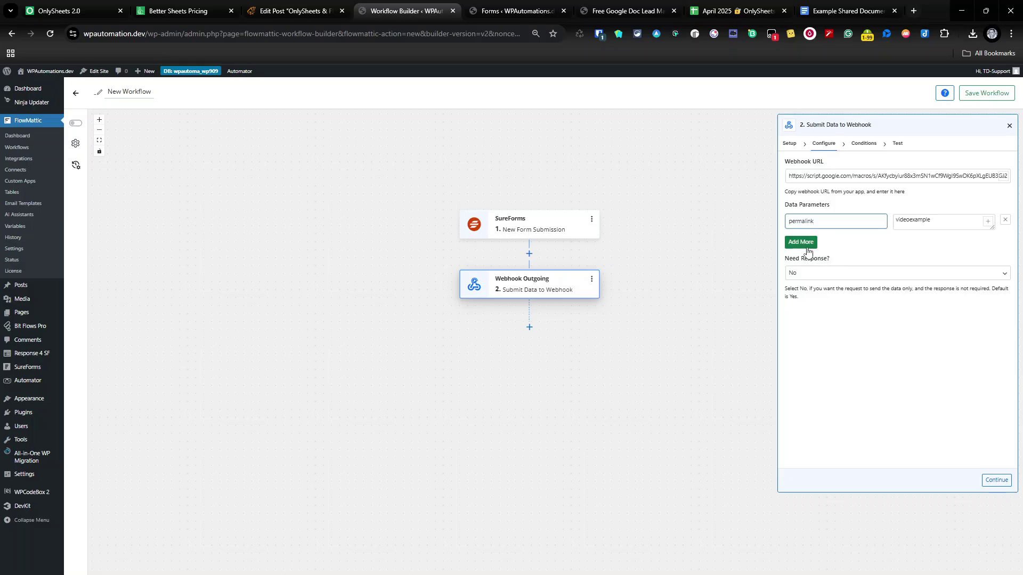
Add a second webhook data parameter with the key hooktype and the value add.
{"action": "left_click", "coordinate": [802, 242]}
{"action": "left_click", "coordinate": [810, 244]}
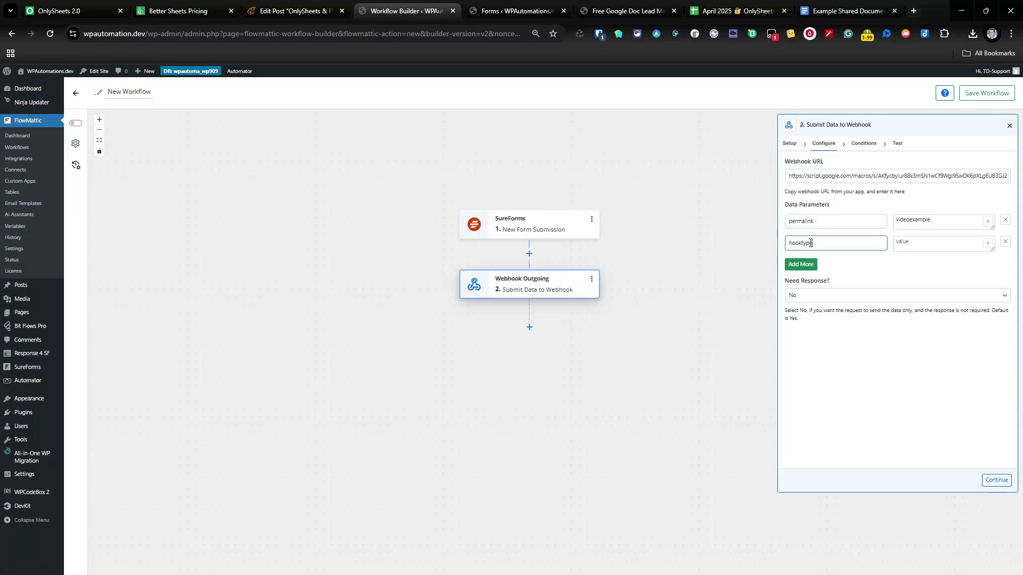
{"action": "key", "text": "Tab"}
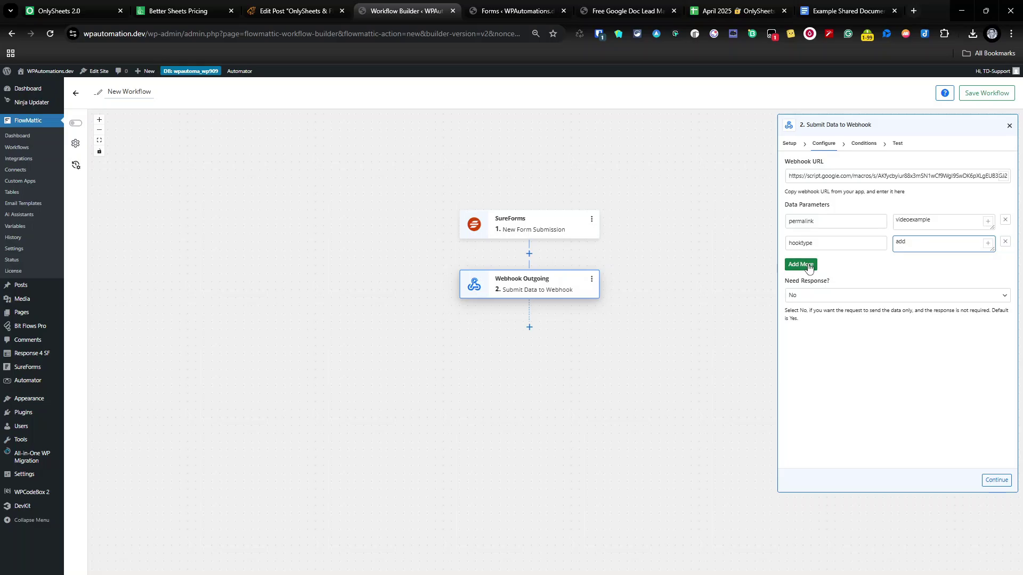
Add an email data parameter mapped to data_email-address from the New Form Submission trigger.
{"action": "left_click", "coordinate": [807, 264]}
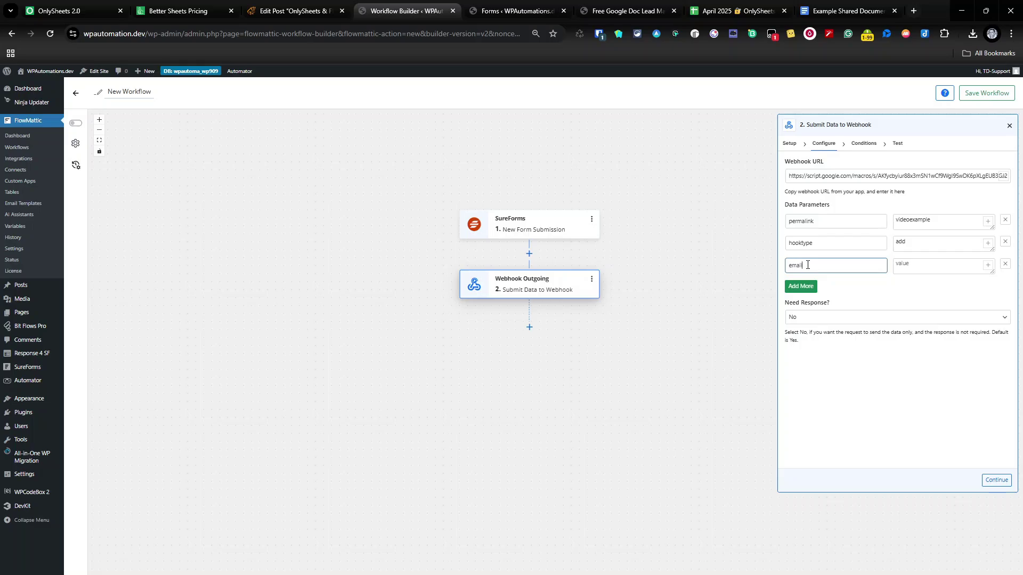
{"action": "key", "text": "Tab"}
{"action": "left_click", "coordinate": [988, 265]}
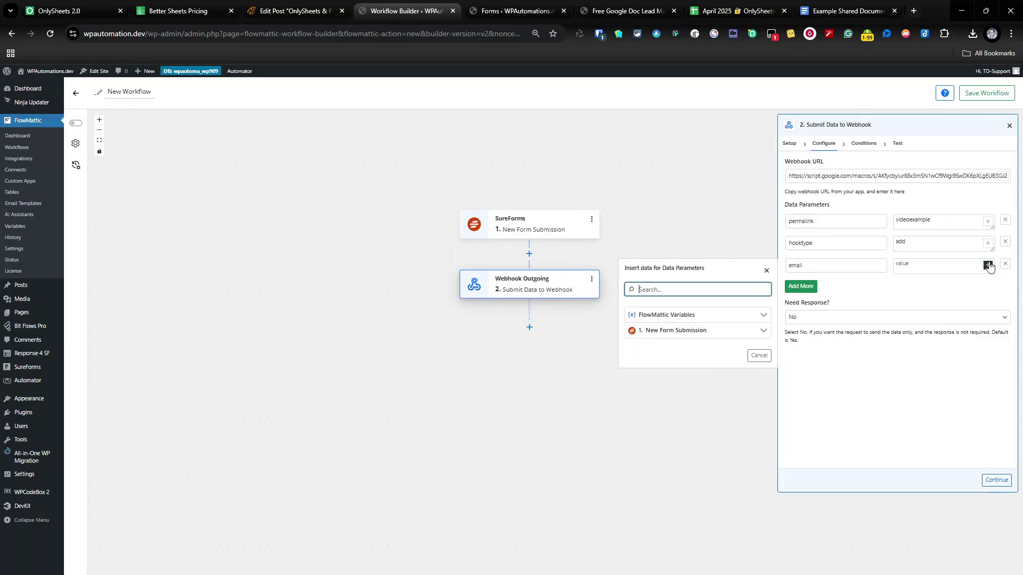
{"action": "left_click", "coordinate": [711, 330]}
{"action": "scroll", "coordinate": [688, 427], "scroll_direction": "down", "scroll_amount": 5}
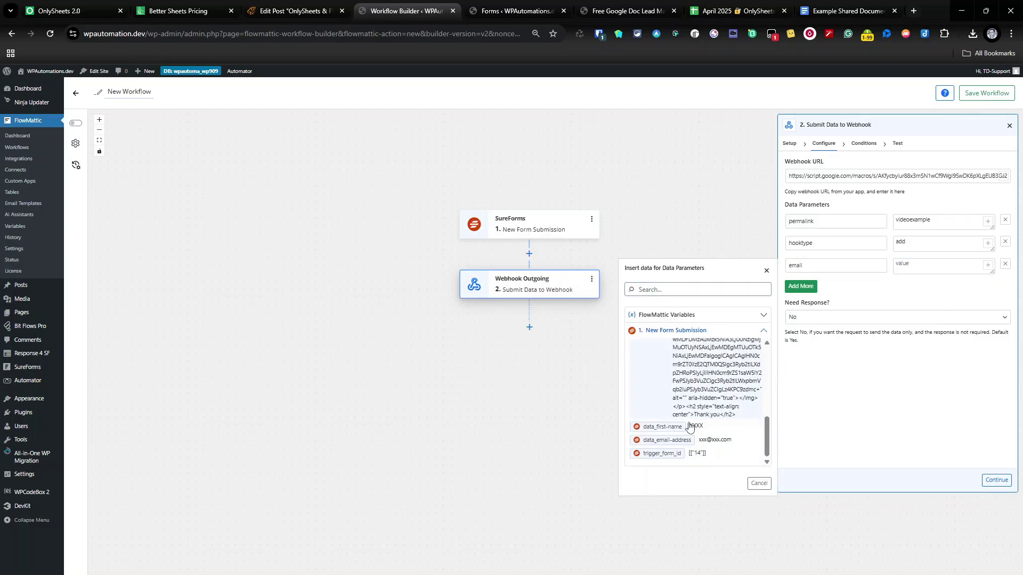
{"action": "left_click", "coordinate": [724, 440]}
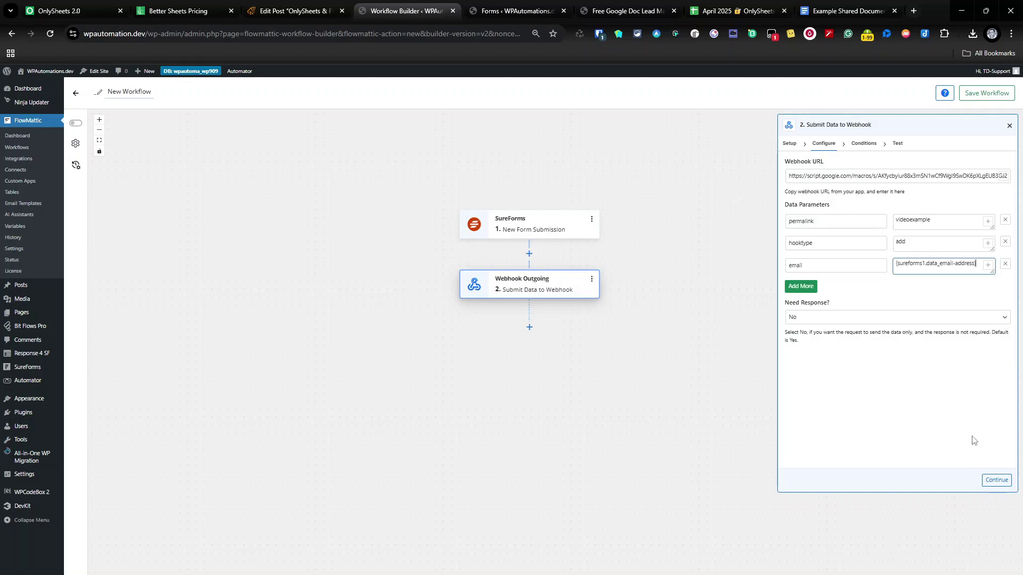
Continue past the webhook action's configuration and conditions without testing, and save and close the action.
{"action": "left_click", "coordinate": [995, 480]}
{"action": "left_click", "coordinate": [996, 480]}
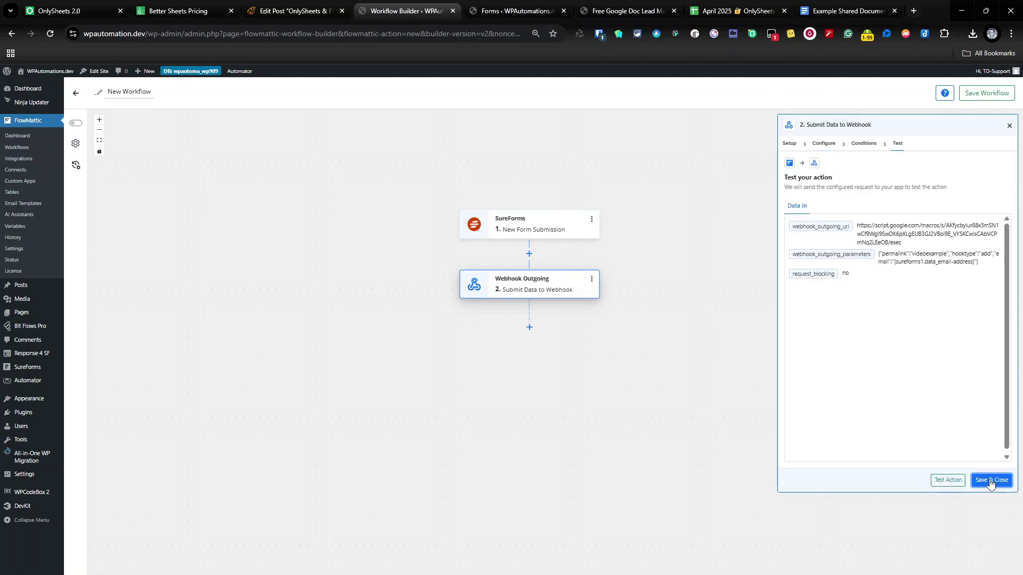
{"action": "left_click", "coordinate": [992, 480]}
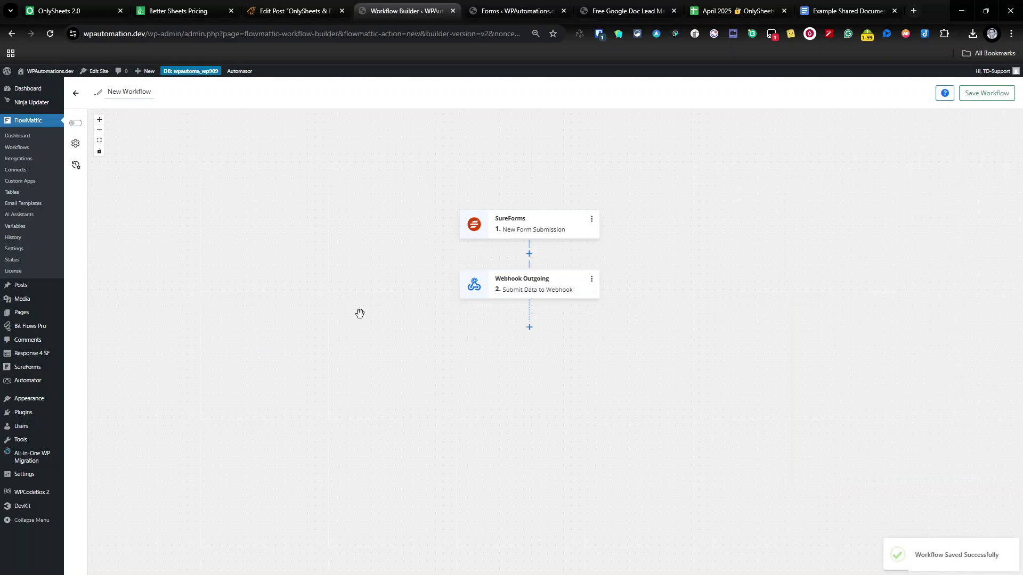
Rename the workflow as Onlysheets, switch it on and save it.
{"action": "left_click", "coordinate": [122, 92]}
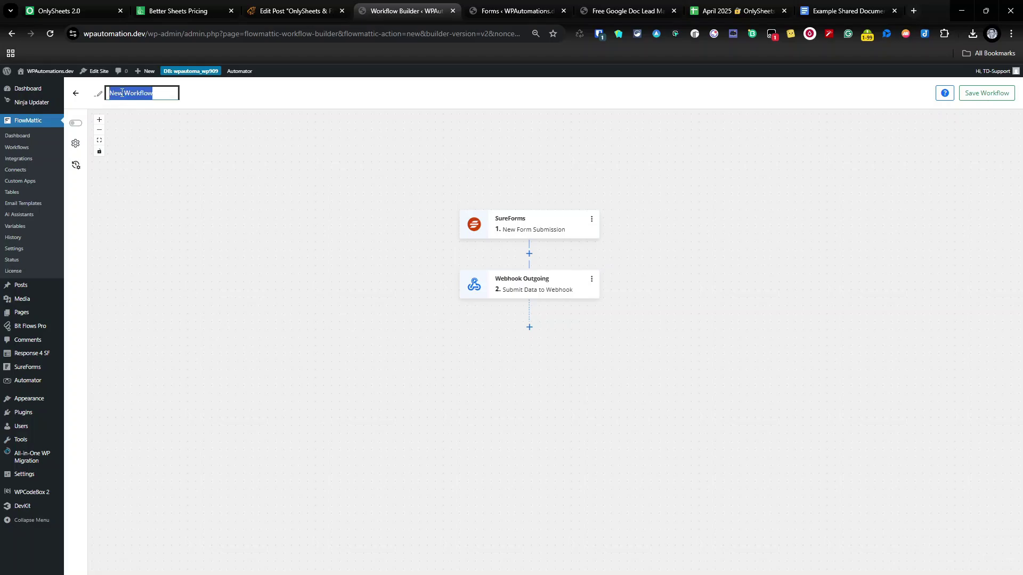
{"action": "type", "text": "Onlysheets"}
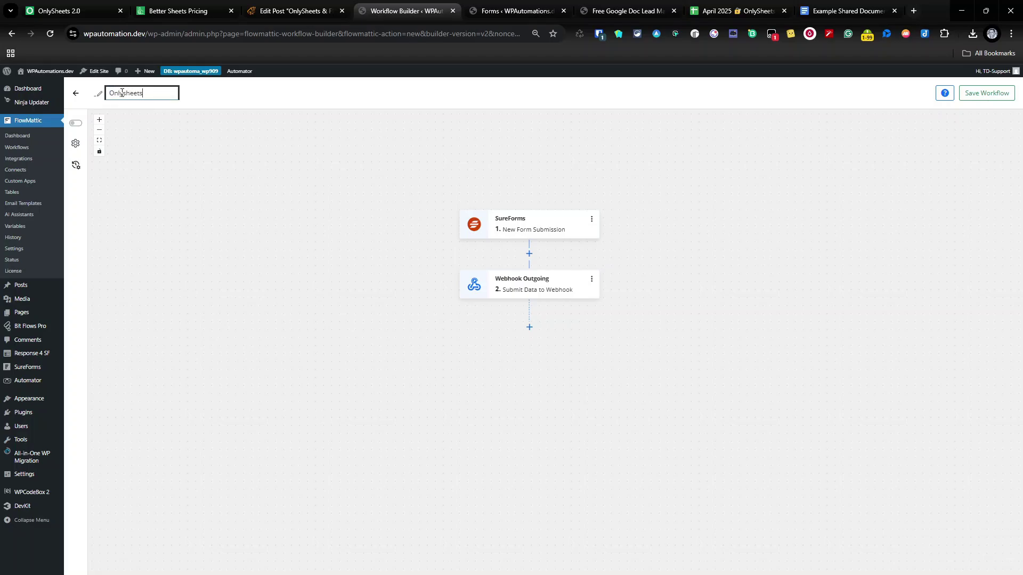
{"action": "left_click", "coordinate": [75, 123]}
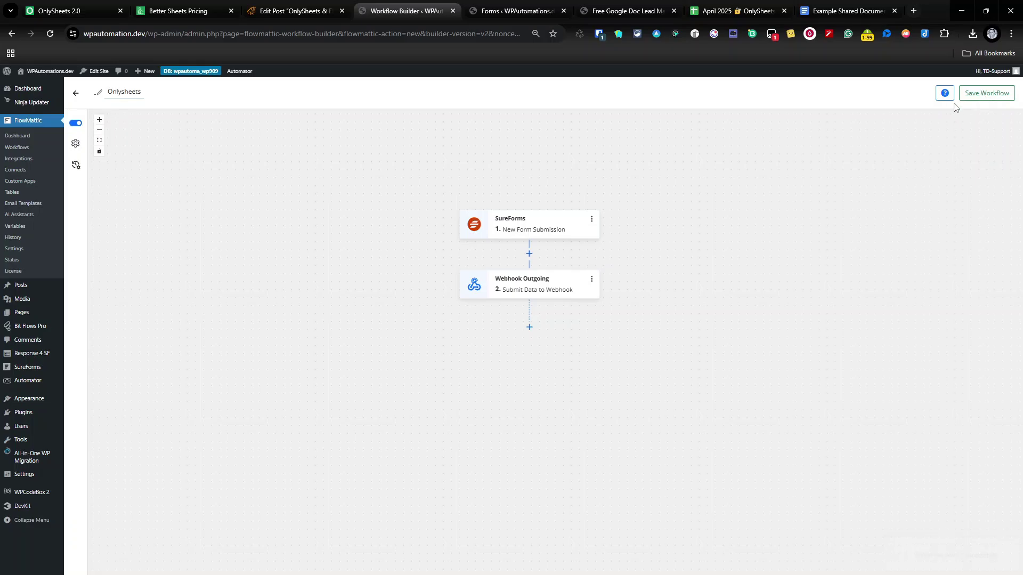
{"action": "left_click", "coordinate": [984, 95]}
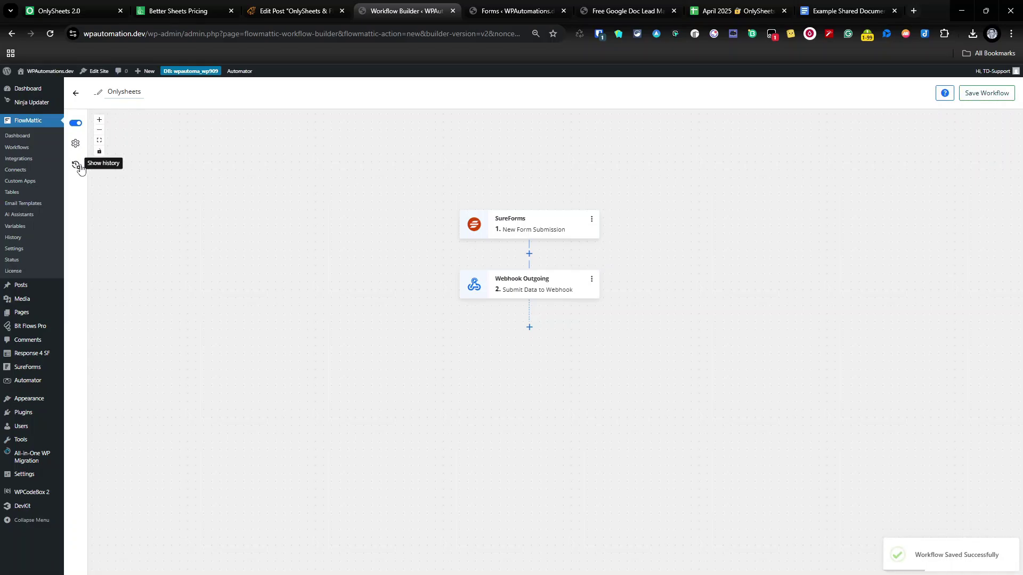
Check the workflow's task history and the LOG sheet of the OnlySheets spreadsheet for existing entries.
{"action": "left_click", "coordinate": [77, 165]}
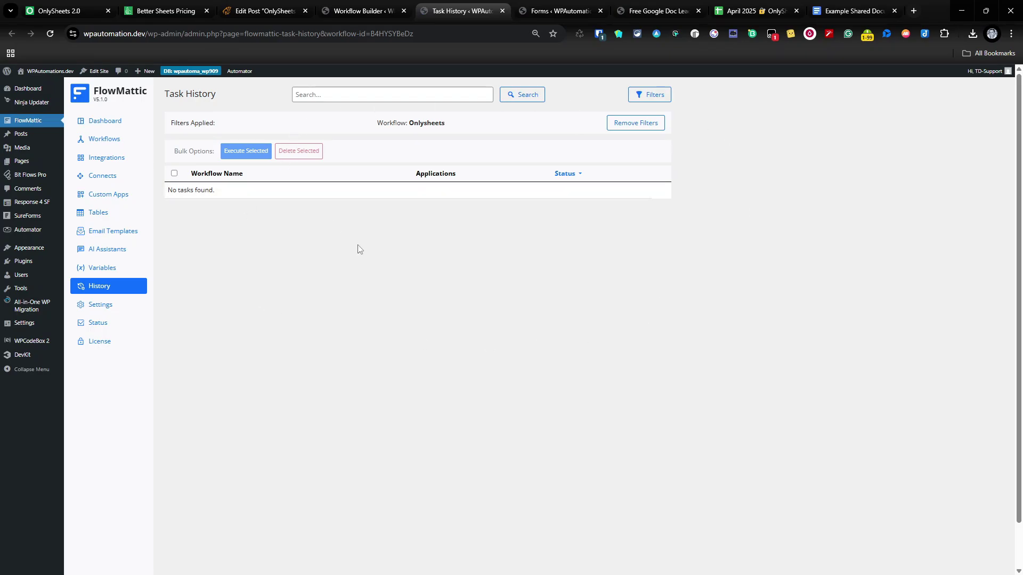
{"action": "left_click", "coordinate": [767, 6]}
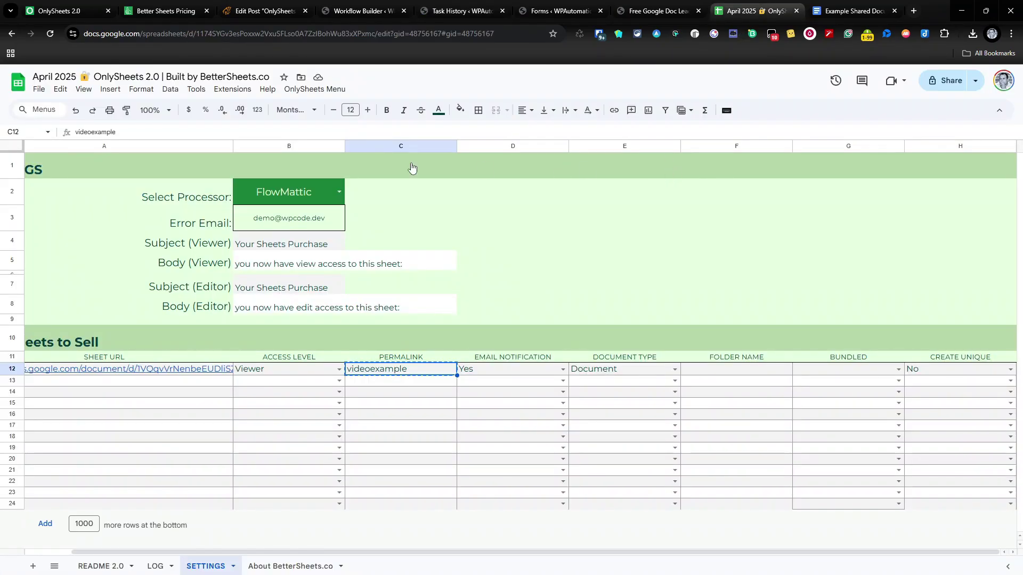
{"action": "left_click", "coordinate": [378, 382]}
{"action": "left_click", "coordinate": [151, 566]}
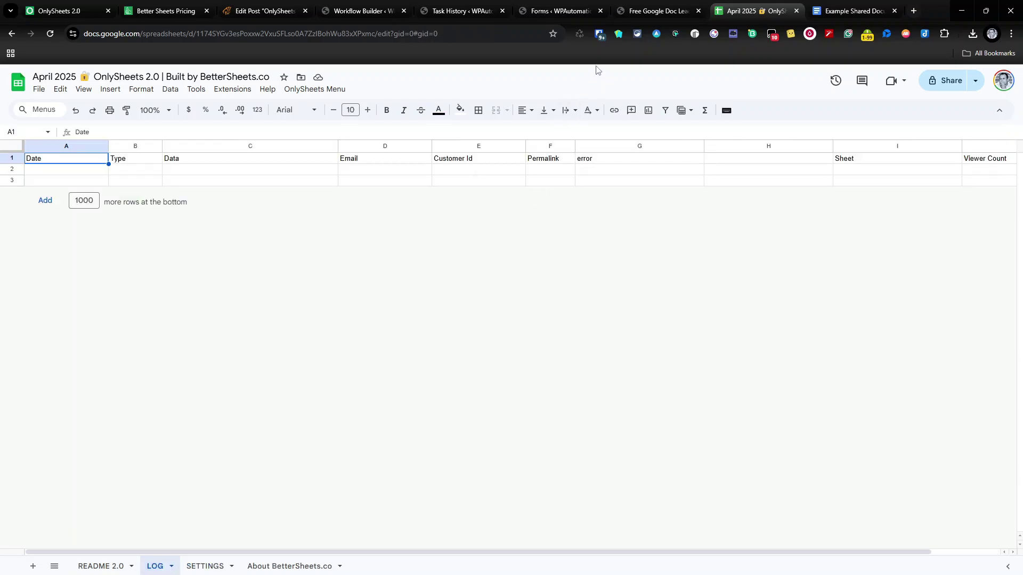
Reload the Free Google Doc Lead Magnet form and submit it with a first name and the demo user's email address.
{"action": "left_click", "coordinate": [647, 11]}
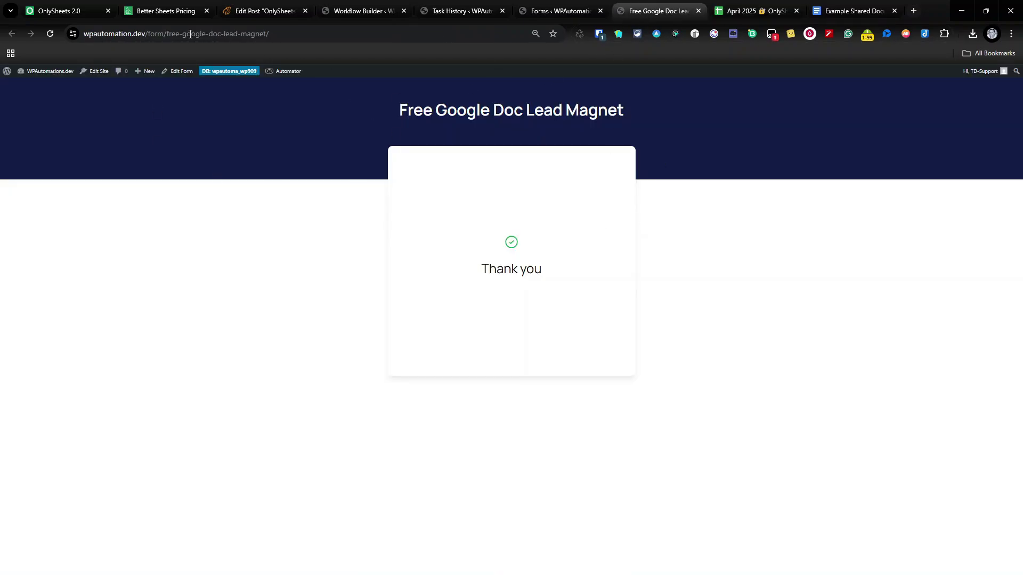
{"action": "left_click", "coordinate": [50, 34]}
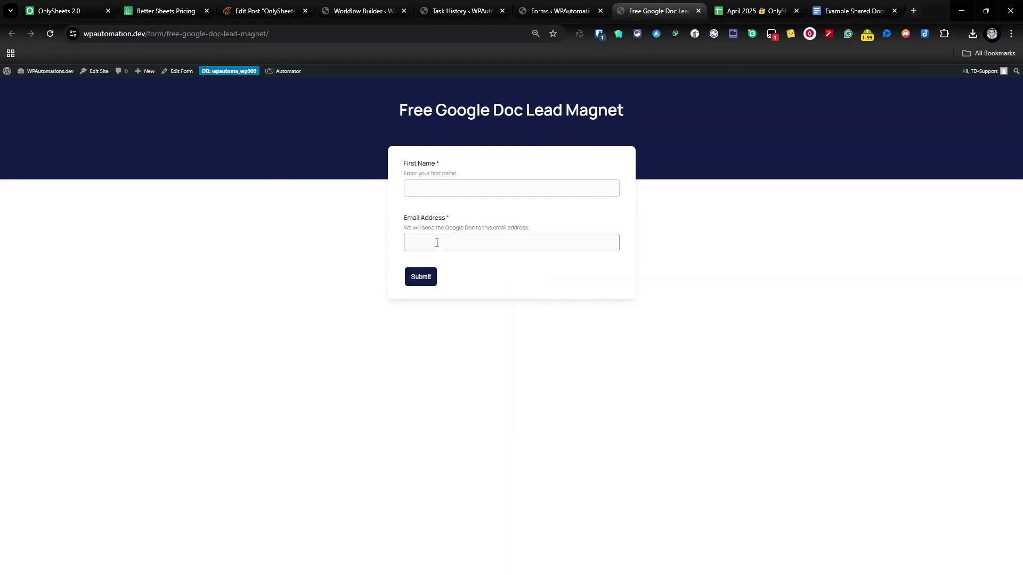
{"action": "left_click", "coordinate": [447, 191]}
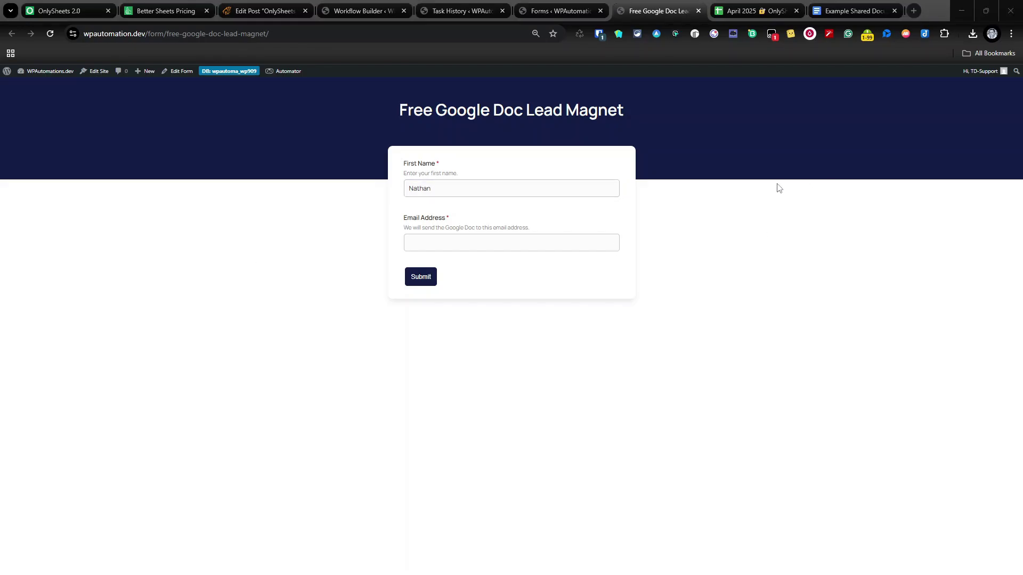
{"action": "left_click", "coordinate": [466, 242]}
{"action": "key", "text": "ctrl+v"}
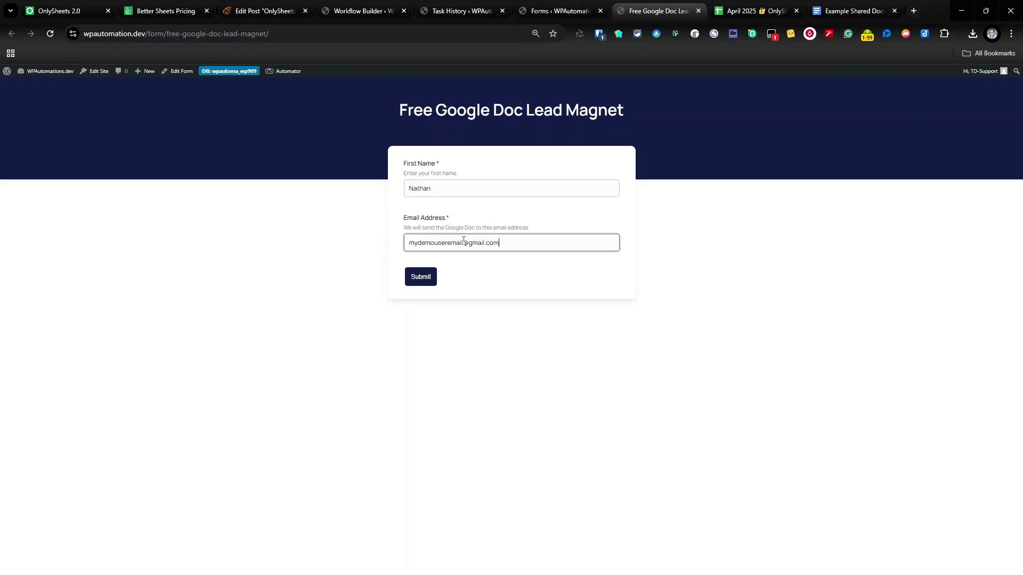
{"action": "left_click", "coordinate": [421, 277]}
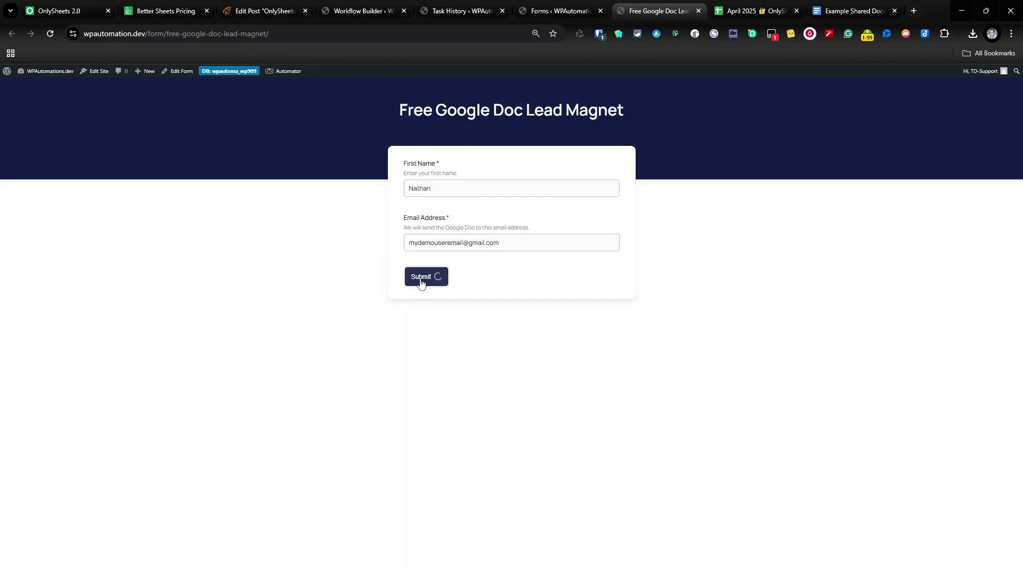
Switch to the OnlySheets spreadsheet and examine the new LOG entries from date to sheet link, including the error column.
{"action": "left_click", "coordinate": [754, 12]}
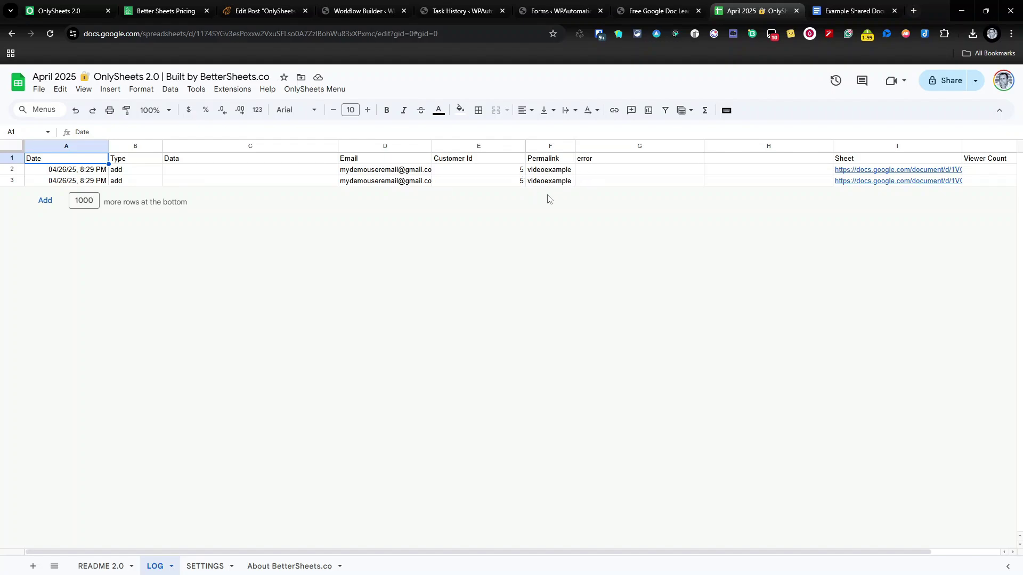
{"action": "left_click_drag", "start_coordinate": [50, 182], "coordinate": [953, 191]}
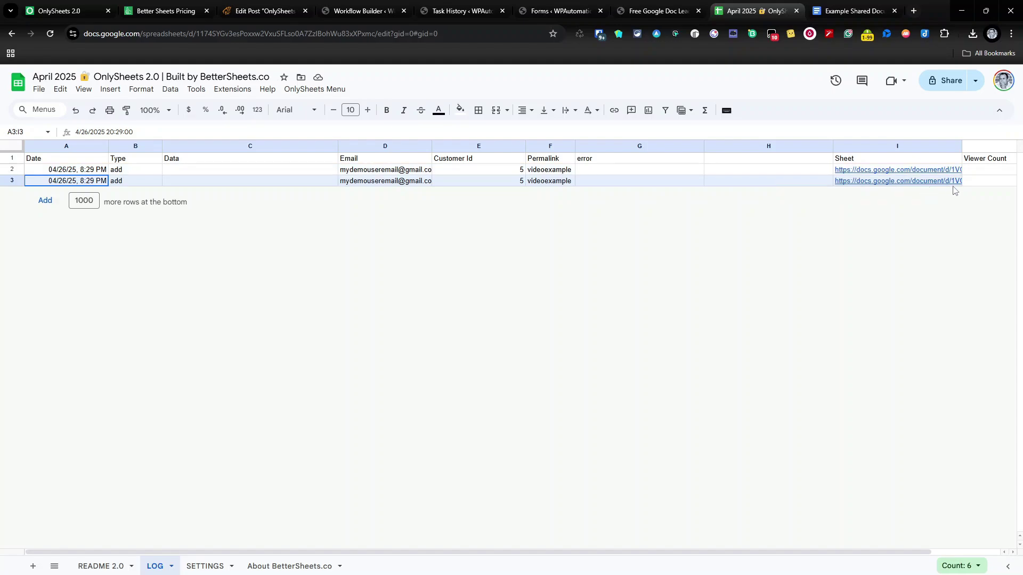
{"action": "mouse_move", "coordinate": [960, 194]}
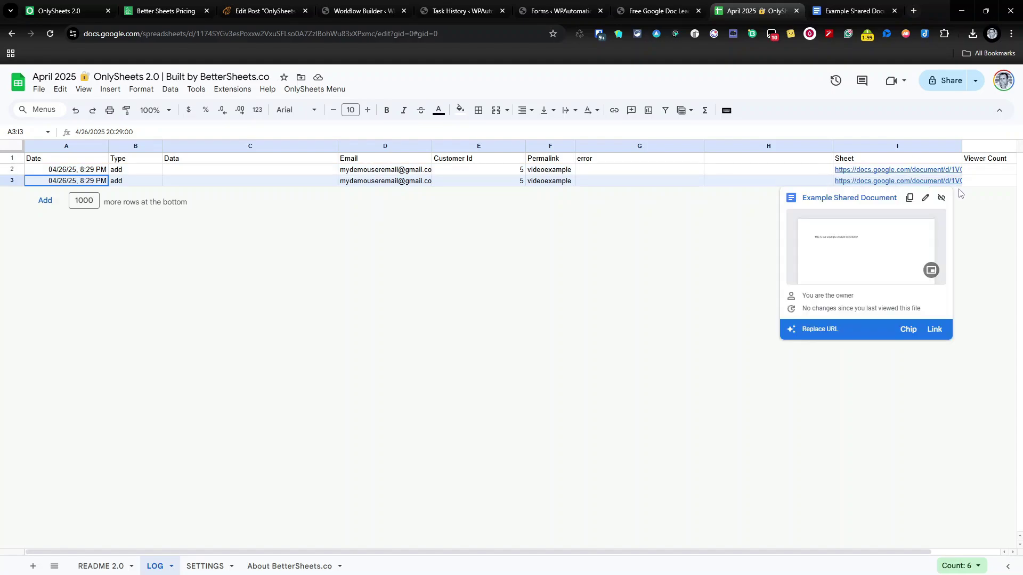
{"action": "left_click", "coordinate": [592, 181]}
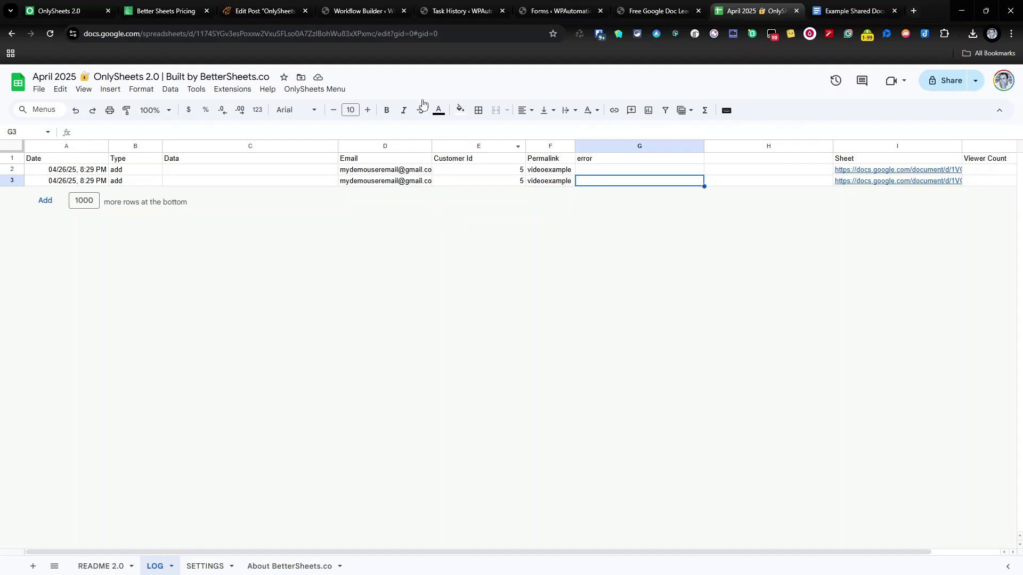
Switch to the Example Shared Document and open its sharing options.
{"action": "left_click", "coordinate": [849, 12]}
{"action": "left_click", "coordinate": [975, 81]}
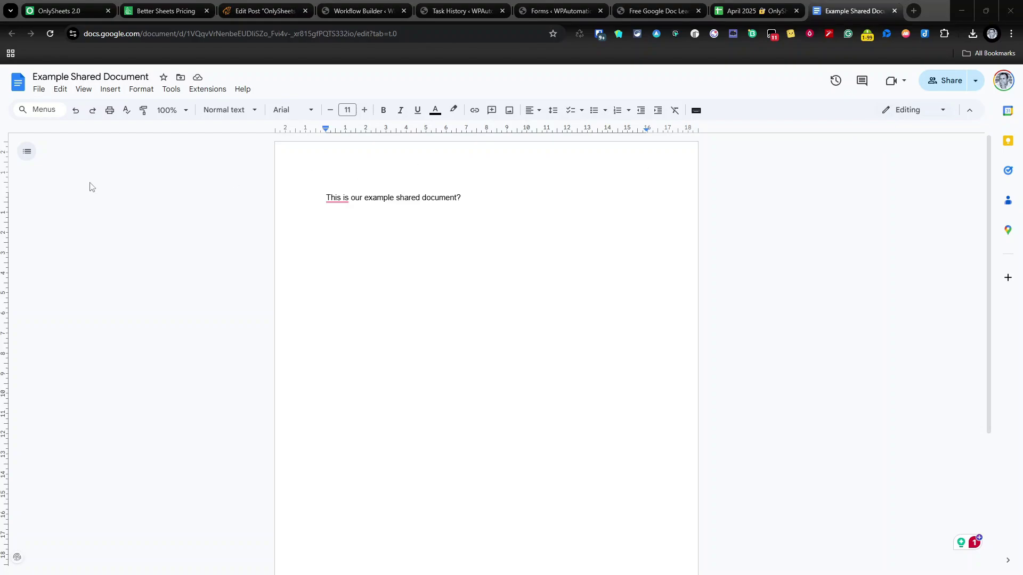
Switch to the demo user's Gmail inbox and read the Your Sheets Purchase email and both OnlySheets Milestone emails.
{"action": "key", "text": "alt+Tab"}
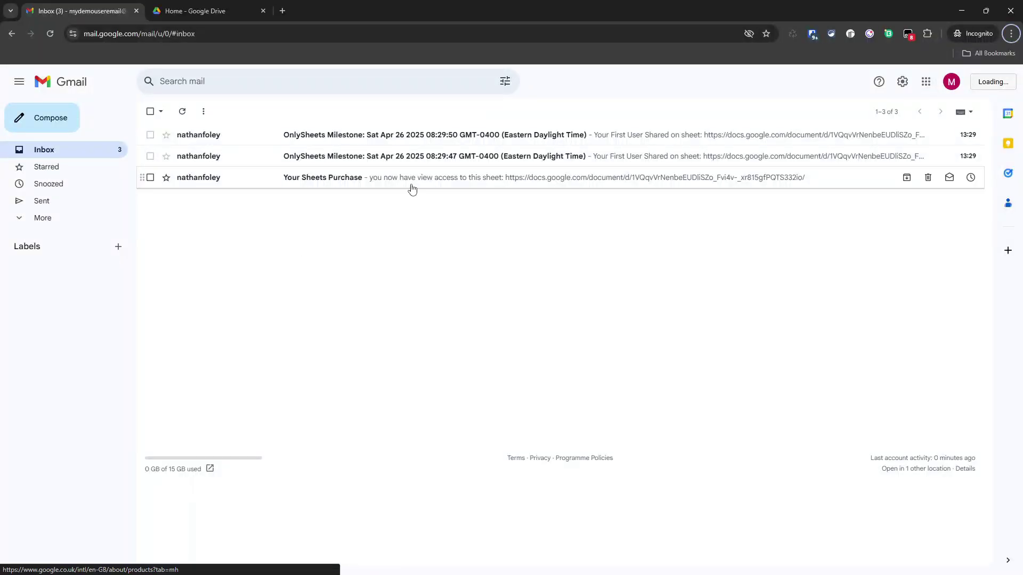
{"action": "left_click", "coordinate": [418, 191]}
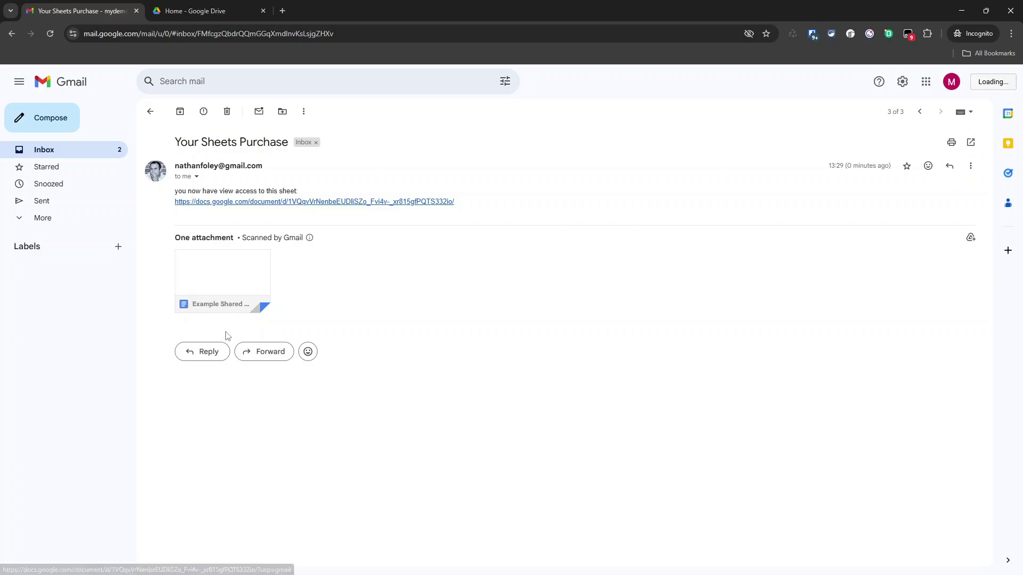
{"action": "left_click", "coordinate": [86, 152]}
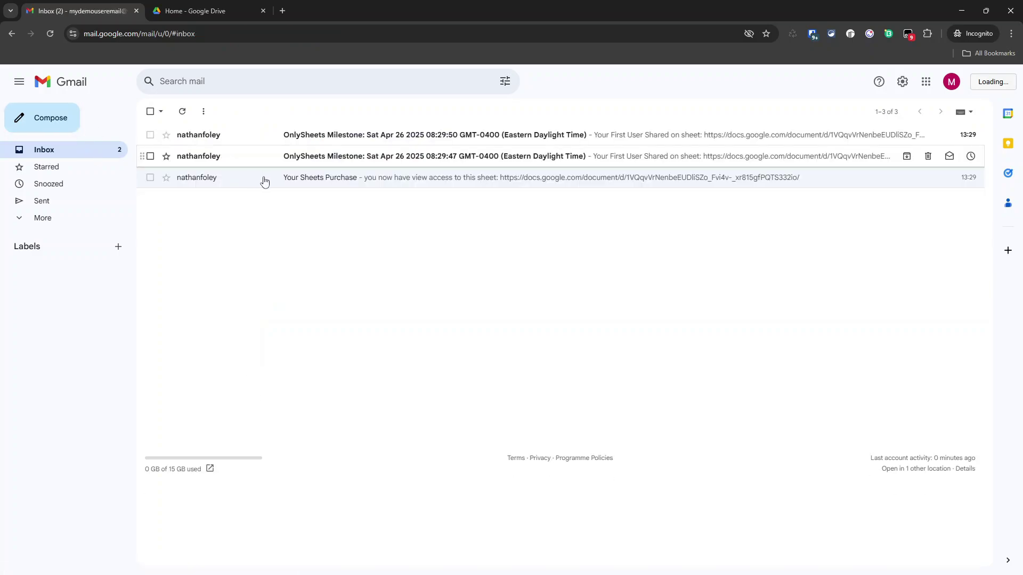
{"action": "left_click", "coordinate": [360, 163]}
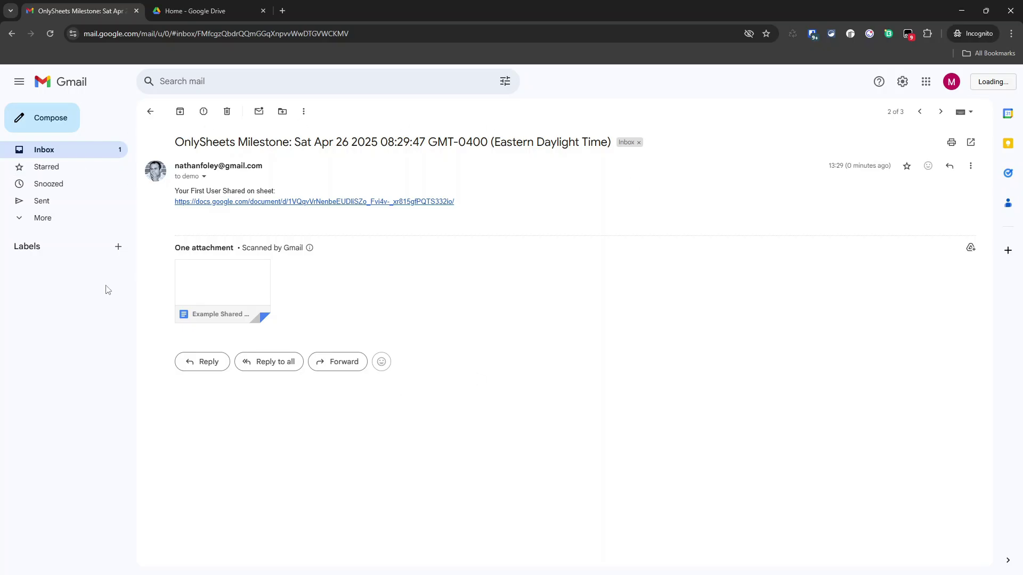
{"action": "left_click", "coordinate": [75, 154]}
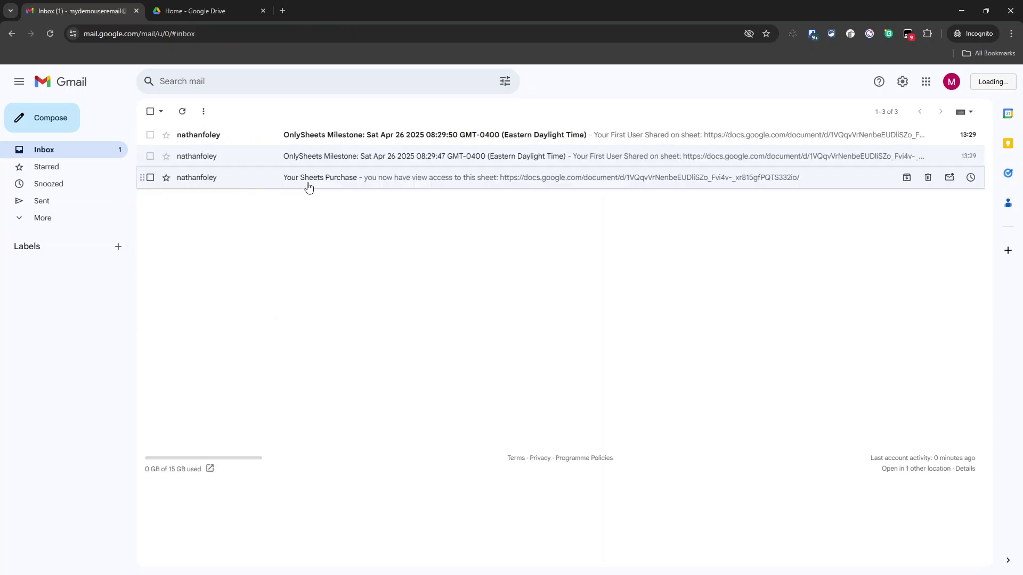
{"action": "left_click", "coordinate": [402, 140]}
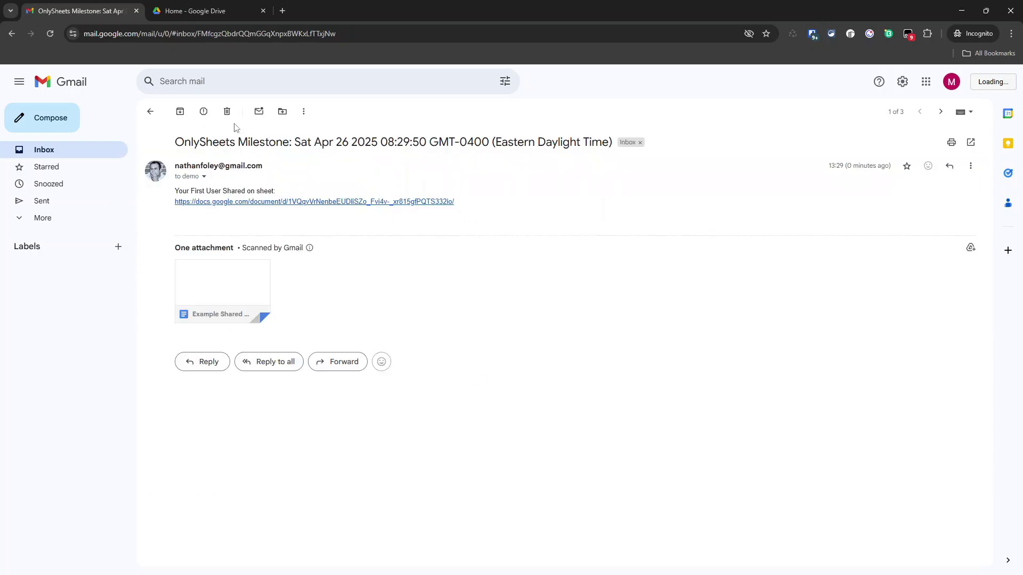
{"action": "left_click", "coordinate": [98, 155]}
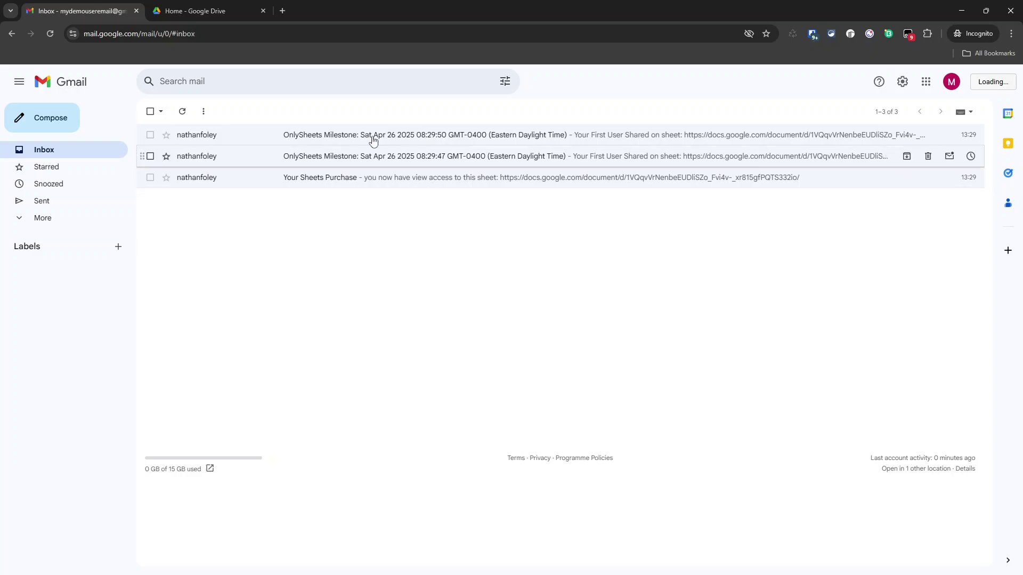
Open the Example Shared Document from the demo user's shared files in Google Drive, view it, and close the incognito window.
{"action": "left_click", "coordinate": [206, 6]}
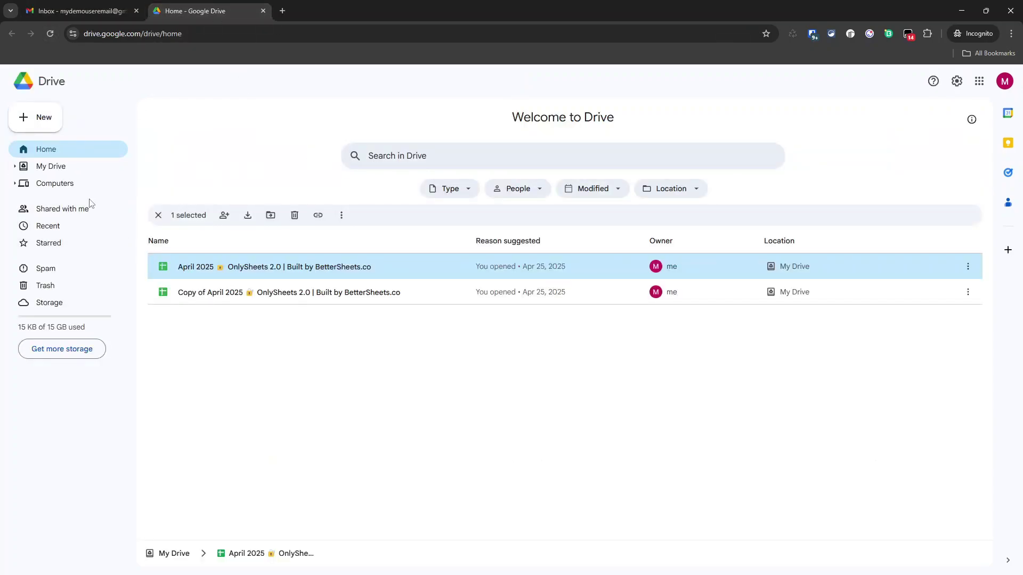
{"action": "left_click", "coordinate": [88, 214]}
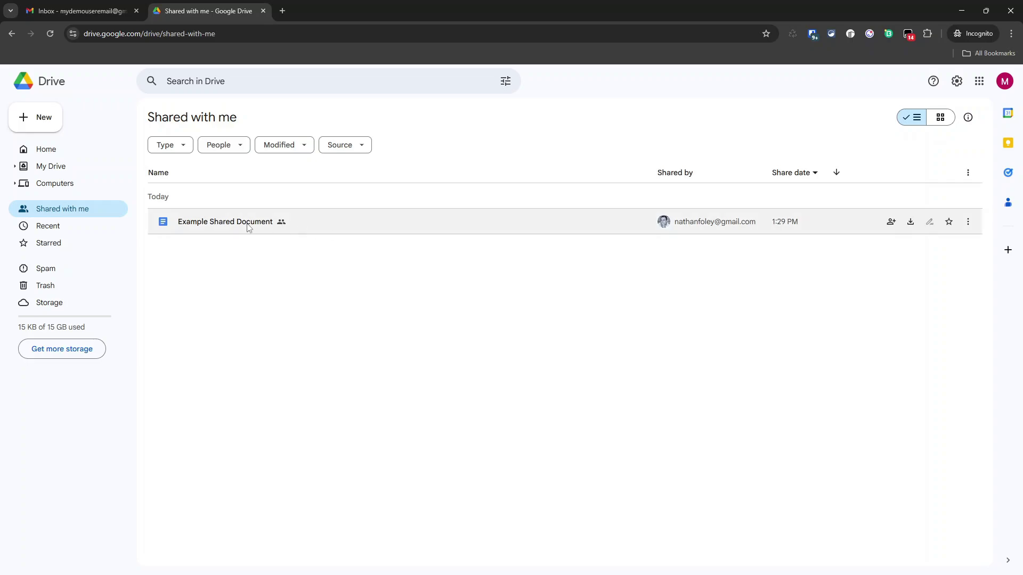
{"action": "left_click", "coordinate": [247, 226]}
{"action": "double_click", "coordinate": [260, 229]}
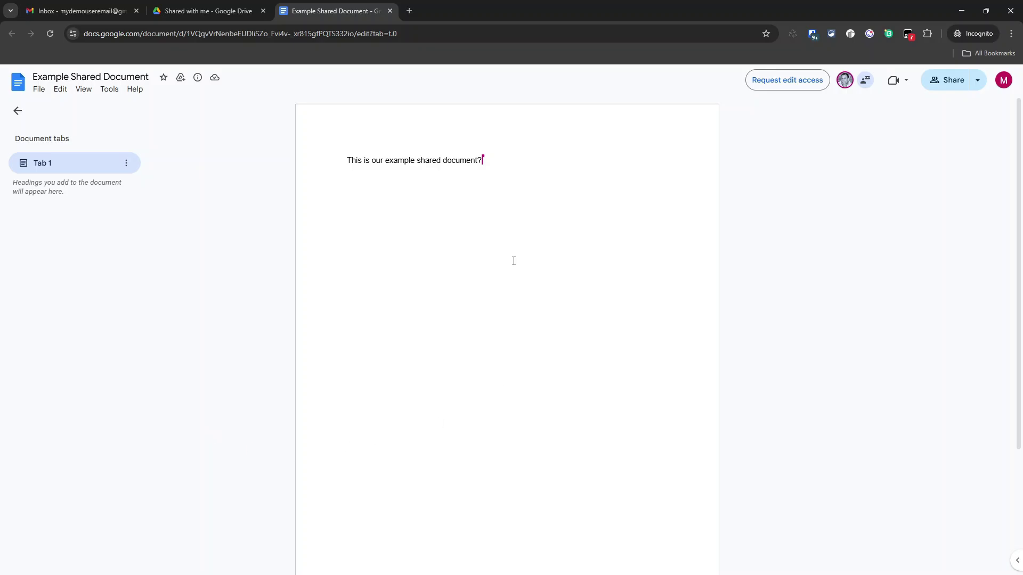
{"action": "left_click", "coordinate": [1012, 12]}
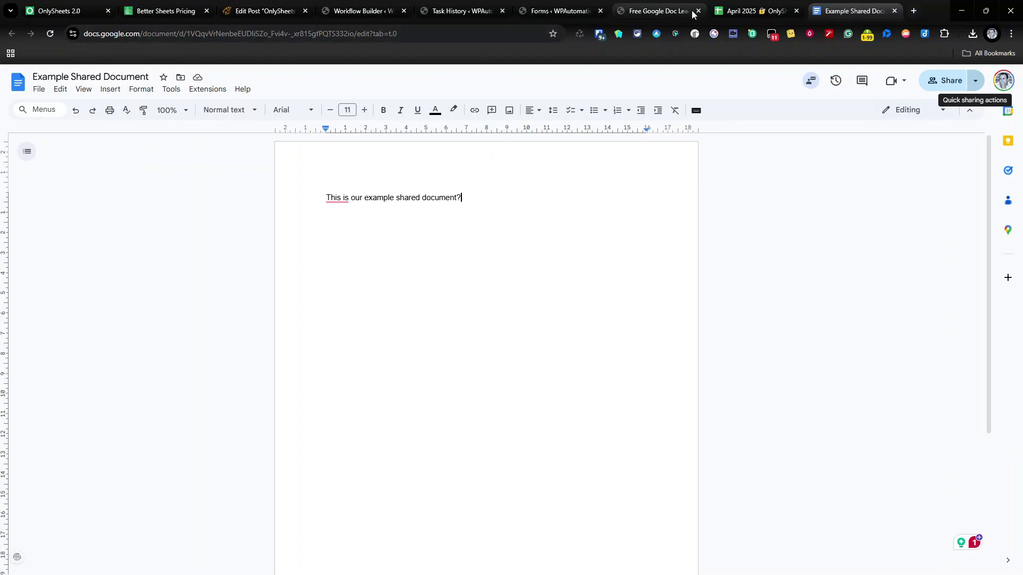